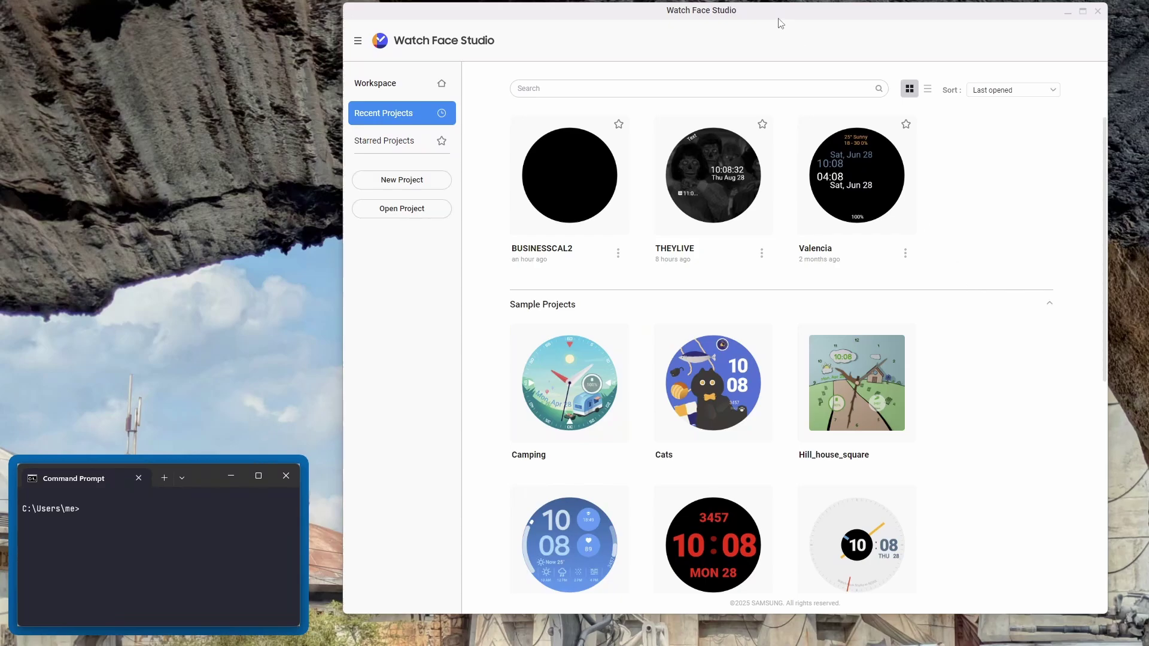
Close Watch Face Studio, review the Command-line tools page in Brave, then minimize Brave.
{"action": "left_click", "coordinate": [1098, 12]}
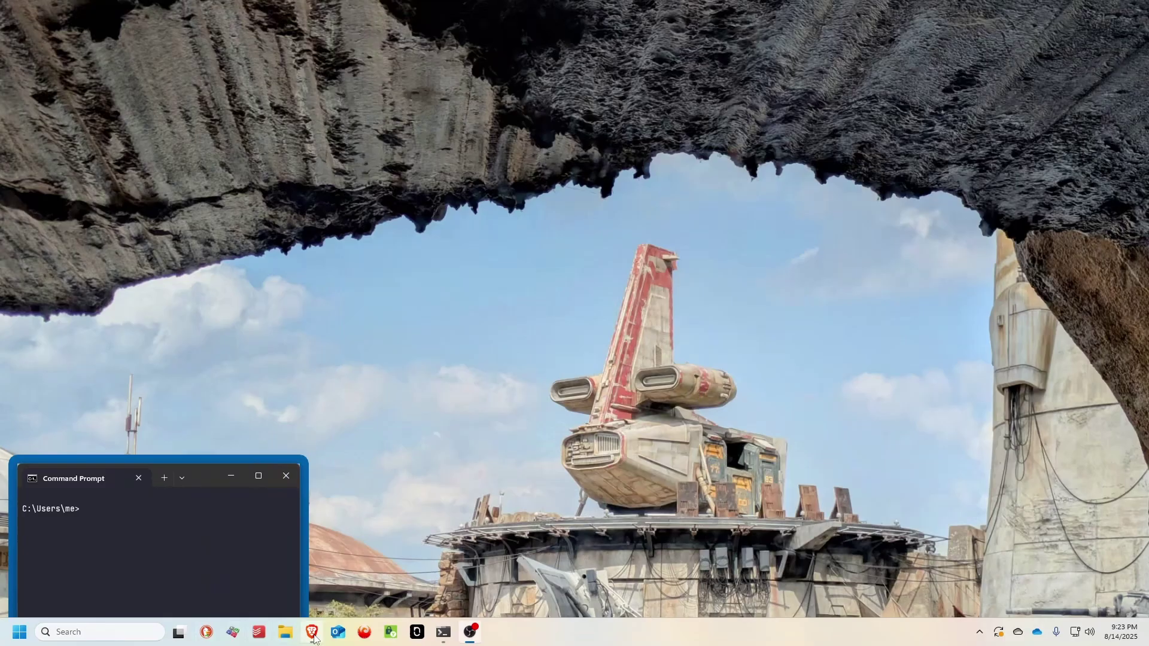
{"action": "left_click", "coordinate": [312, 633]}
{"action": "mouse_move", "coordinate": [147, 63]}
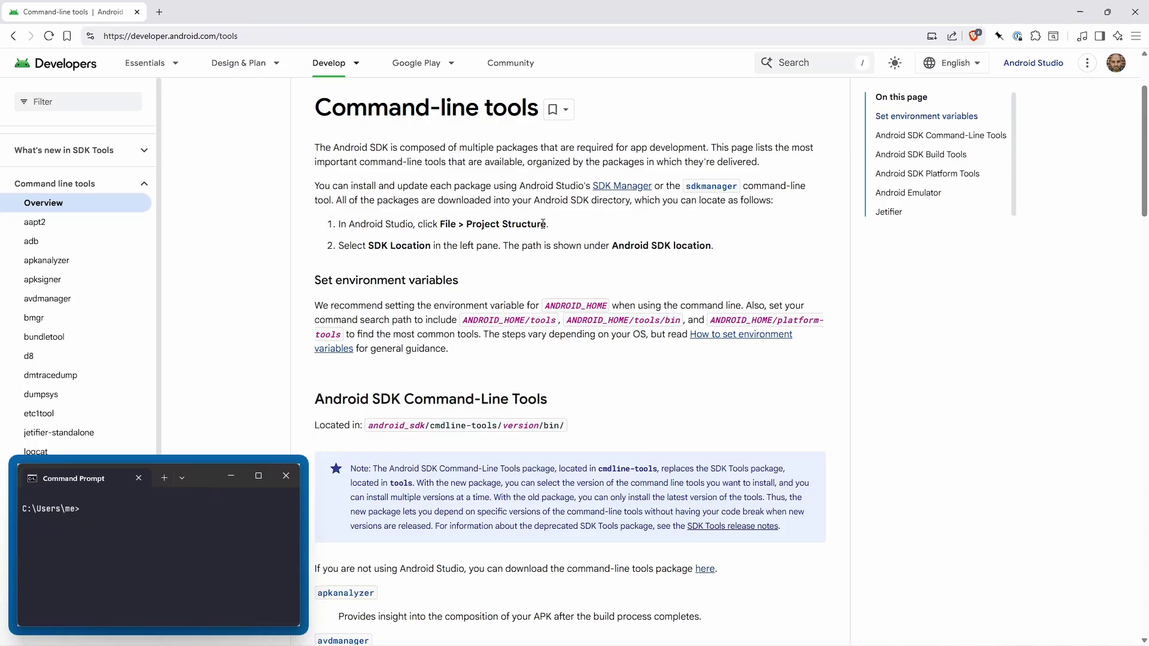
{"action": "left_click_drag", "start_coordinate": [537, 111], "coordinate": [307, 108]}
{"action": "left_click", "coordinate": [341, 112]}
{"action": "left_click", "coordinate": [1079, 11]}
Run adb in a maximized Command Prompt to view its help, then search Windows for 'env'.
{"action": "left_click", "coordinate": [261, 476]}
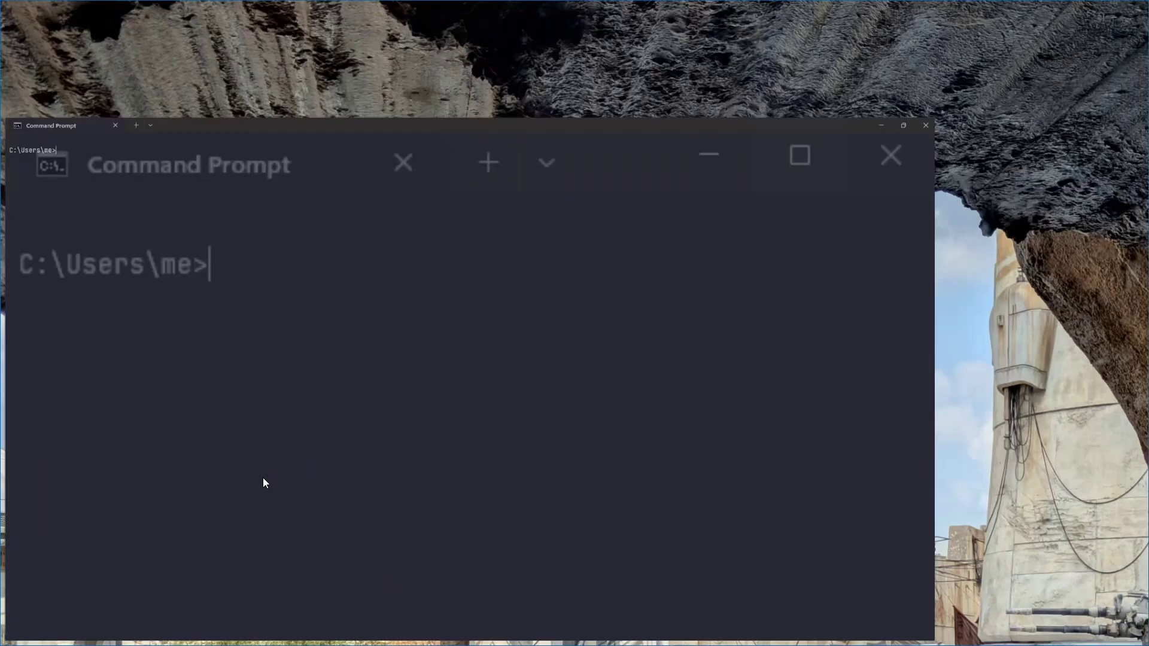
{"action": "type", "text": "adb"}
{"action": "key", "text": "Return"}
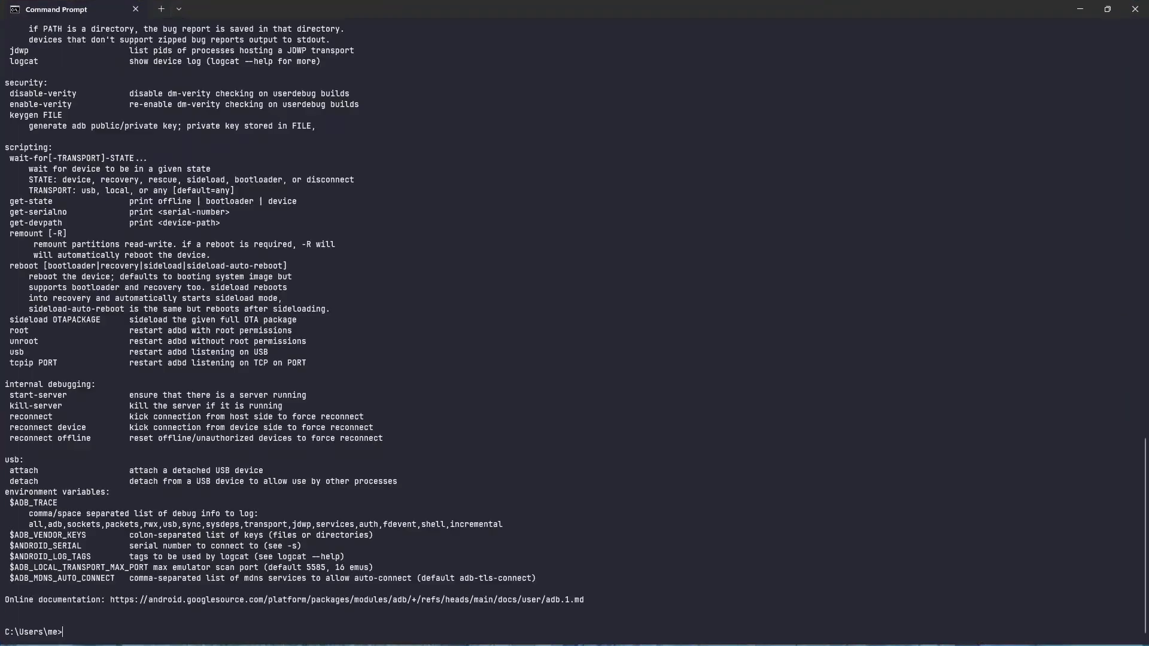
{"action": "scroll", "coordinate": [245, 401], "scroll_direction": "up", "scroll_amount": 16}
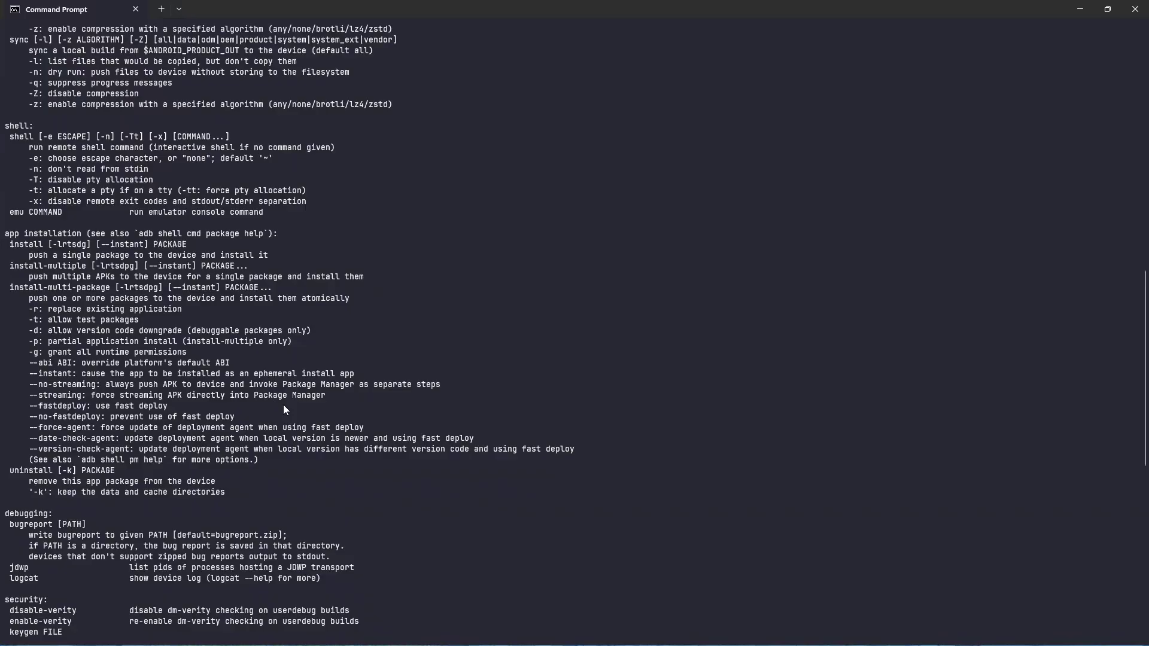
{"action": "scroll", "coordinate": [283, 406], "scroll_direction": "up", "scroll_amount": 5}
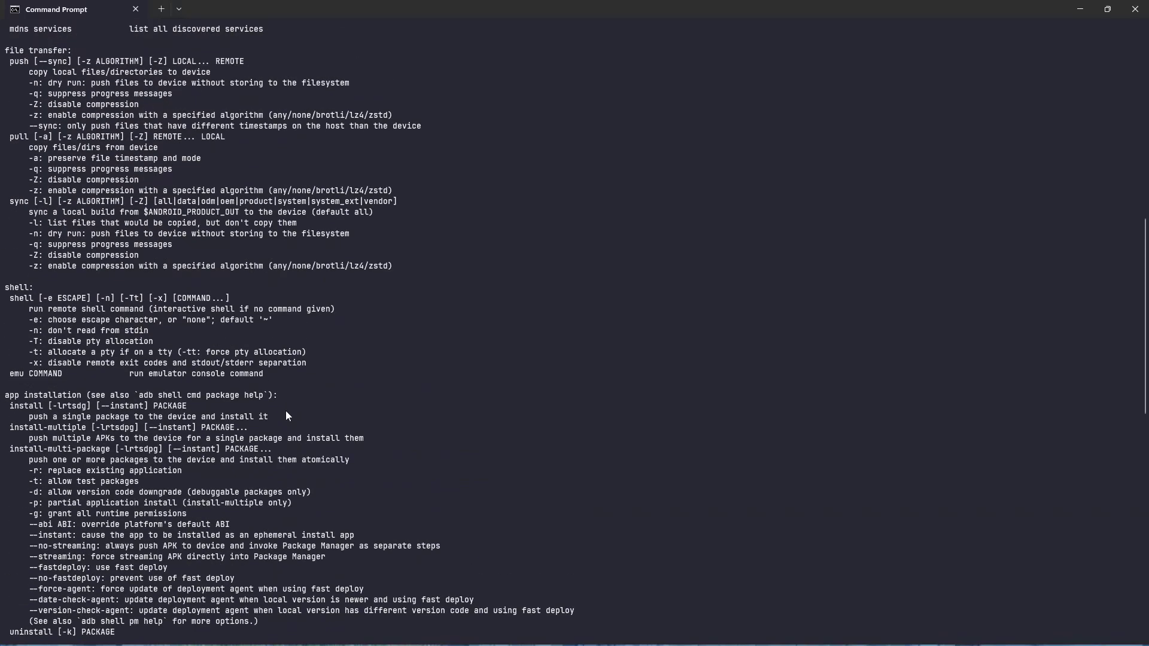
{"action": "key", "text": "super"}
{"action": "type", "text": "env"}
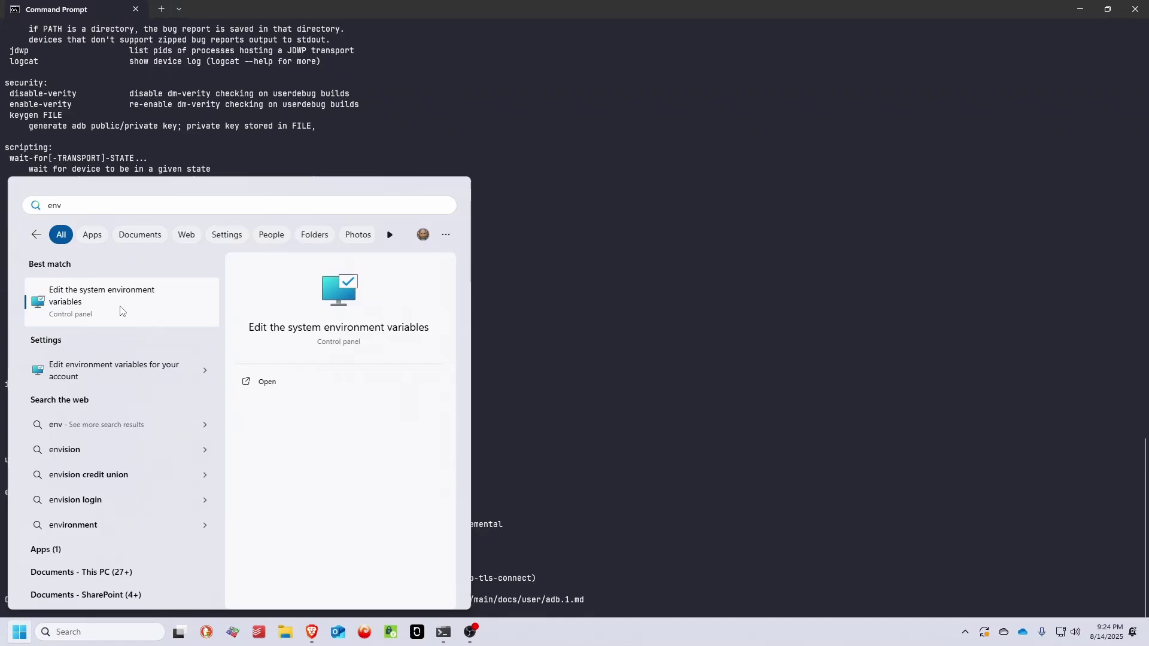
Open System Properties and centre it over a restored-down Command Prompt.
{"action": "left_click", "coordinate": [131, 305]}
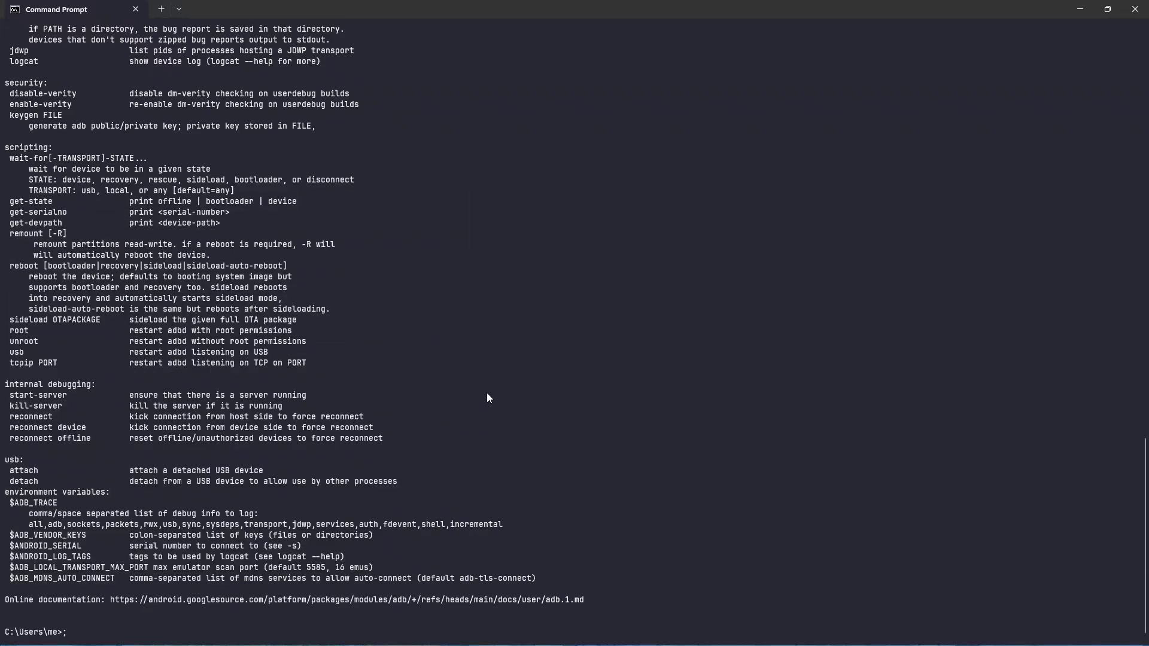
{"action": "left_click", "coordinate": [1108, 9]}
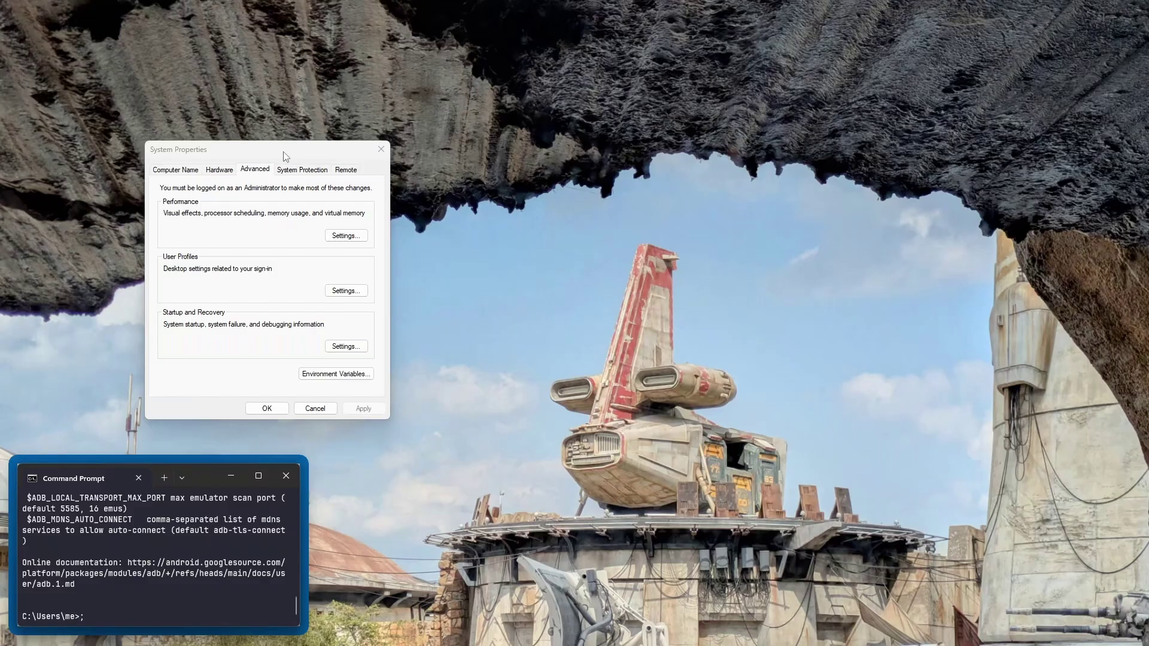
{"action": "left_click_drag", "start_coordinate": [283, 152], "coordinate": [644, 121]}
Inspect the platform-tools entry in the user Path variable and cancel without changes.
{"action": "left_click", "coordinate": [688, 350]}
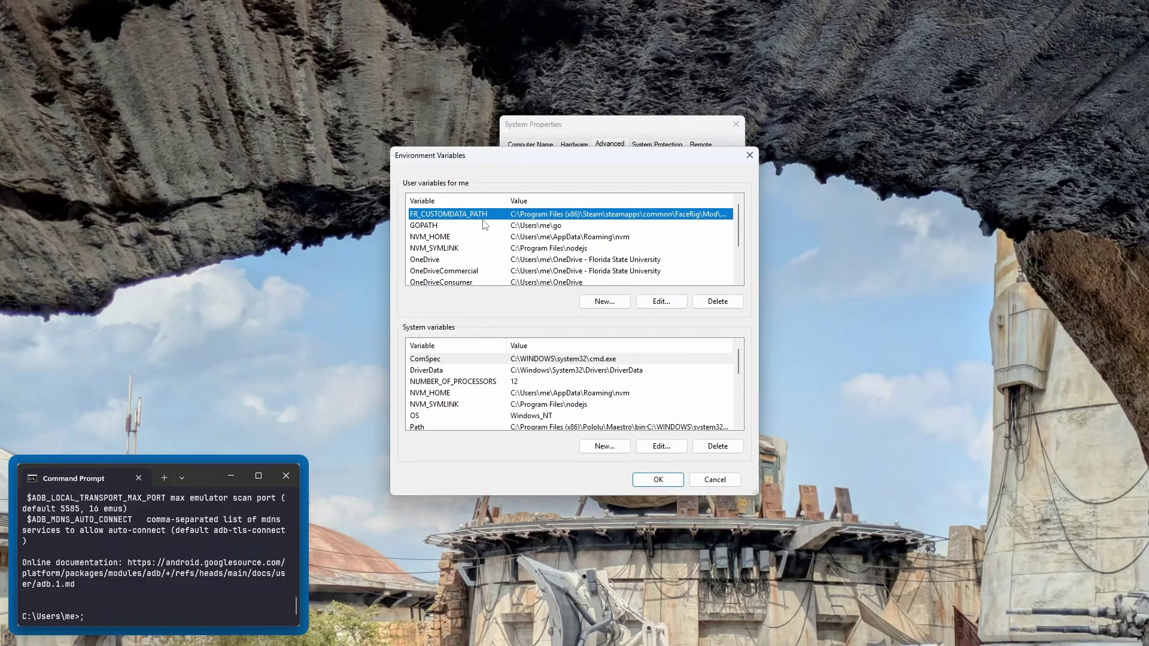
{"action": "scroll", "coordinate": [485, 237], "scroll_direction": "down", "scroll_amount": 2}
{"action": "left_click", "coordinate": [450, 248]}
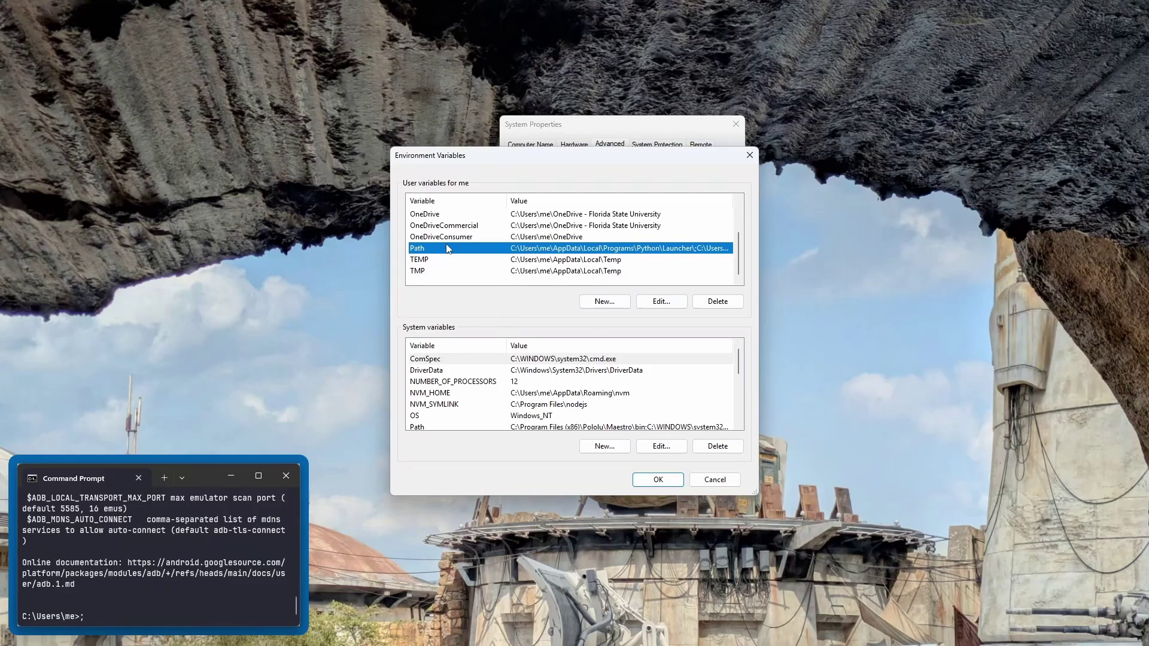
{"action": "left_click", "coordinate": [661, 301]}
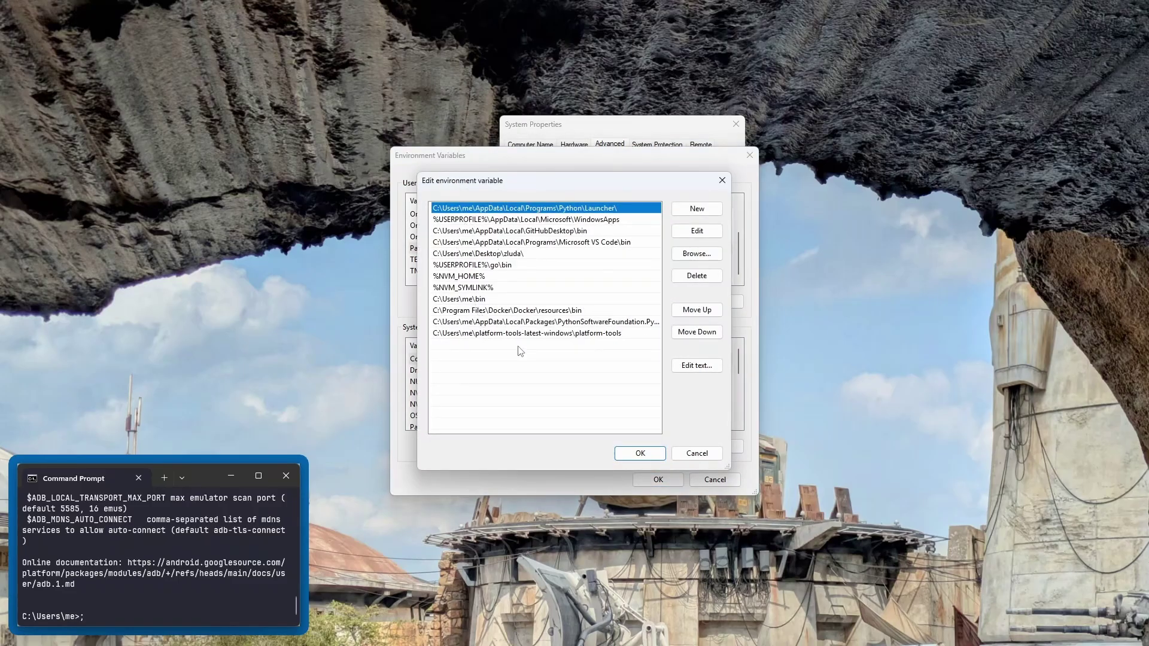
{"action": "left_click", "coordinate": [555, 334]}
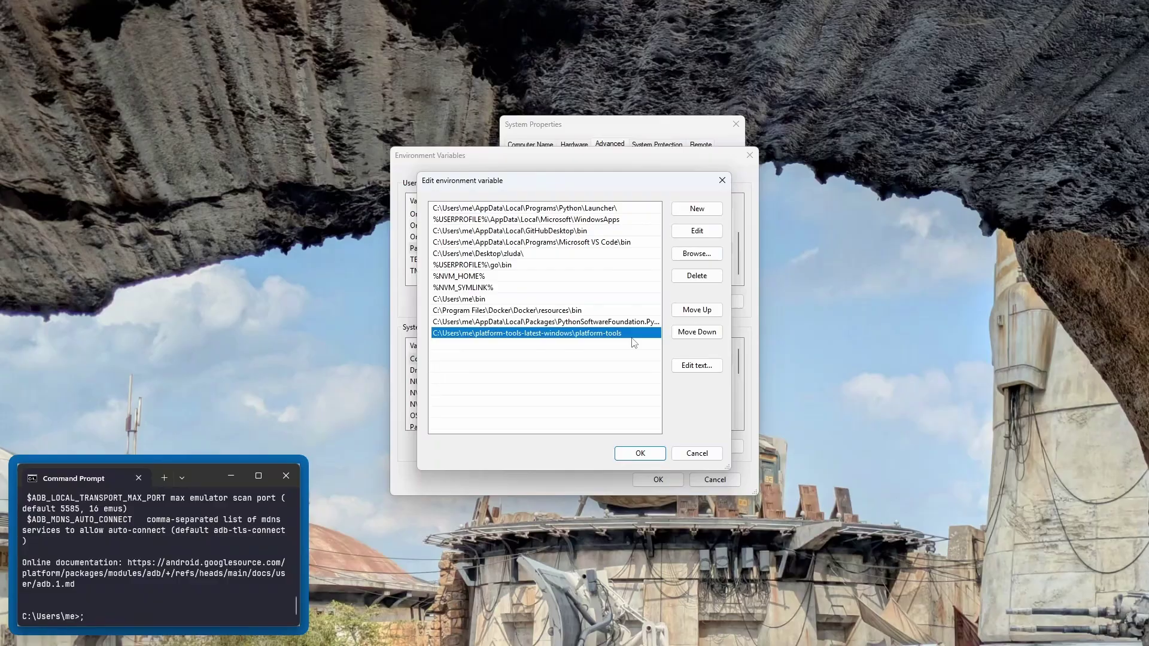
{"action": "left_click", "coordinate": [705, 454]}
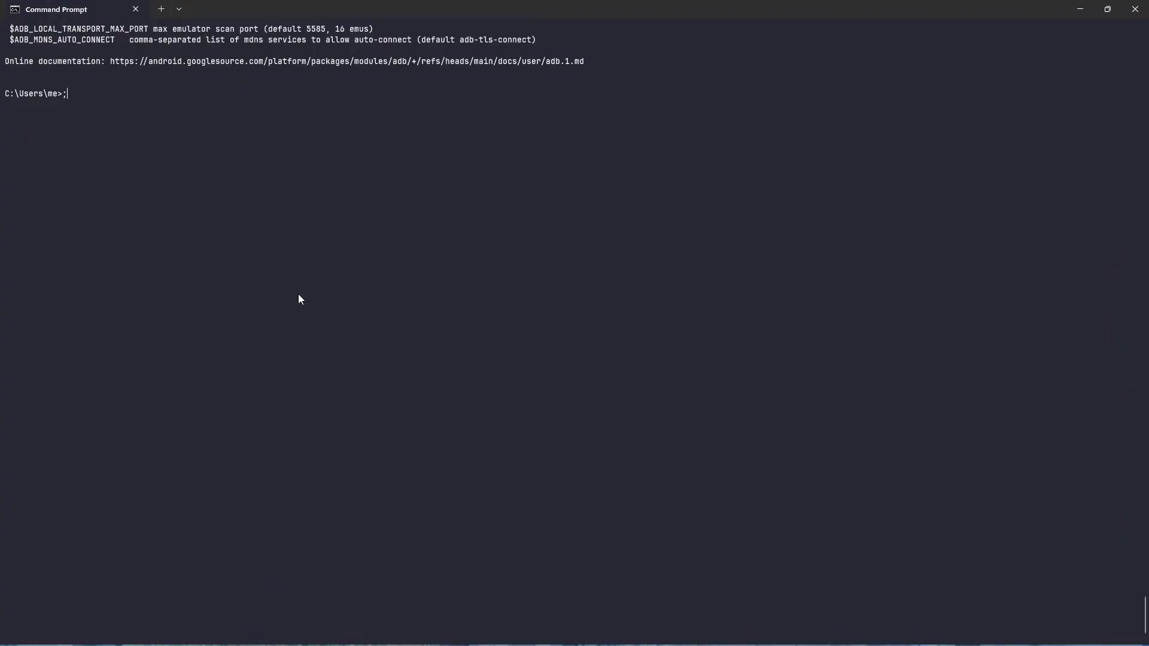
Try cd into the pasted WatchFaceStudio adb.exe path, which fails as an invalid directory.
{"action": "key", "text": "BackSpace"}
{"action": "type", "text": "cd"}
{"action": "type", "text": "C:\\Users\\me\\AppData\\Local\\Programs\\WatchFaceStudio\\tools\\window\\adb.exe"}
{"action": "key", "text": "Return"}
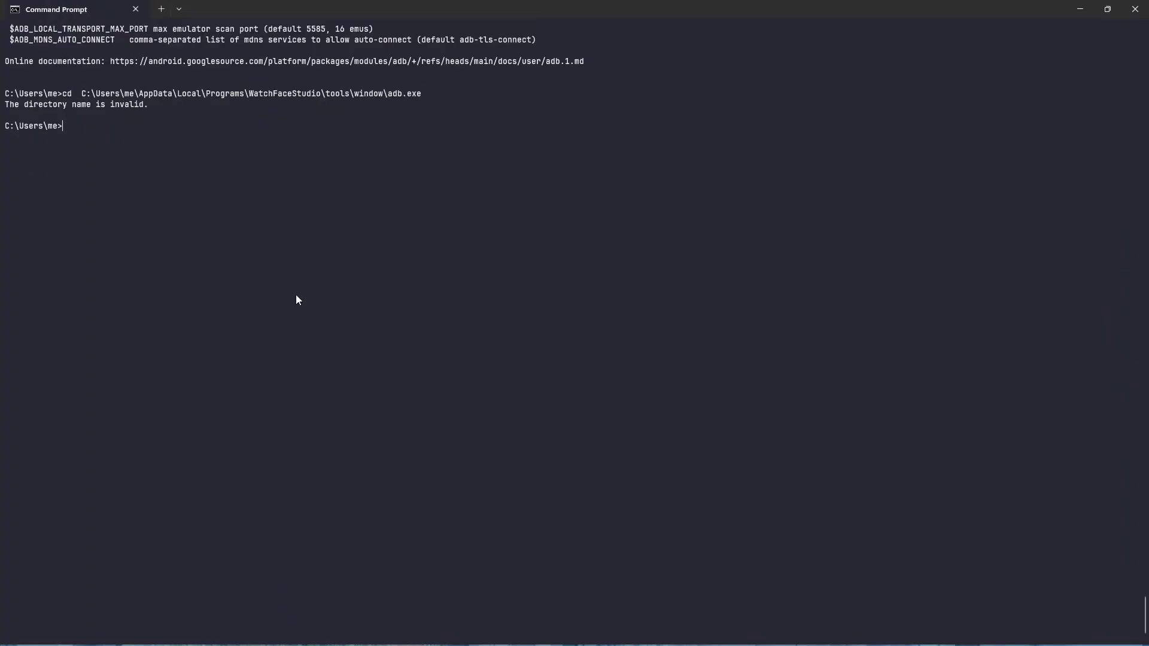
Rerun the cd without adb.exe to enter the WatchFaceStudio tools\window folder.
{"action": "key", "text": "Up"}
{"action": "key", "text": "BackSpace"}
{"action": "key", "text": "BackSpace"}
{"action": "key", "text": "BackSpace"}
{"action": "key", "text": "BackSpace"}
{"action": "key", "text": "BackSpace"}
{"action": "key", "text": "BackSpace"}
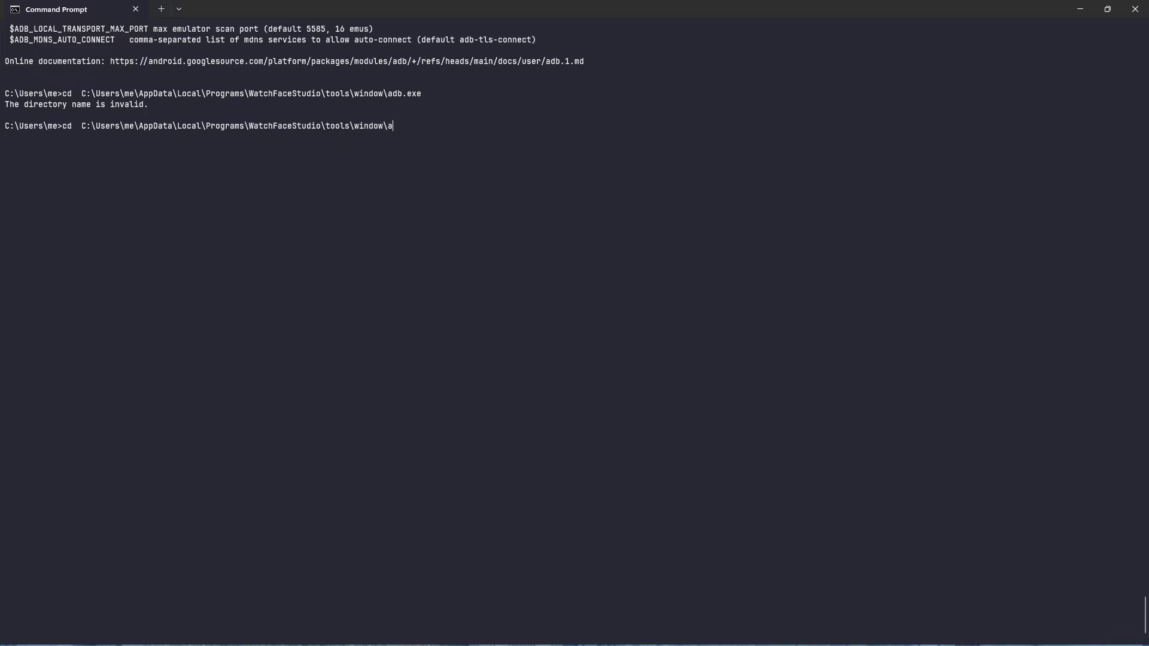
{"action": "key", "text": "BackSpace"}
{"action": "key", "text": "Return"}
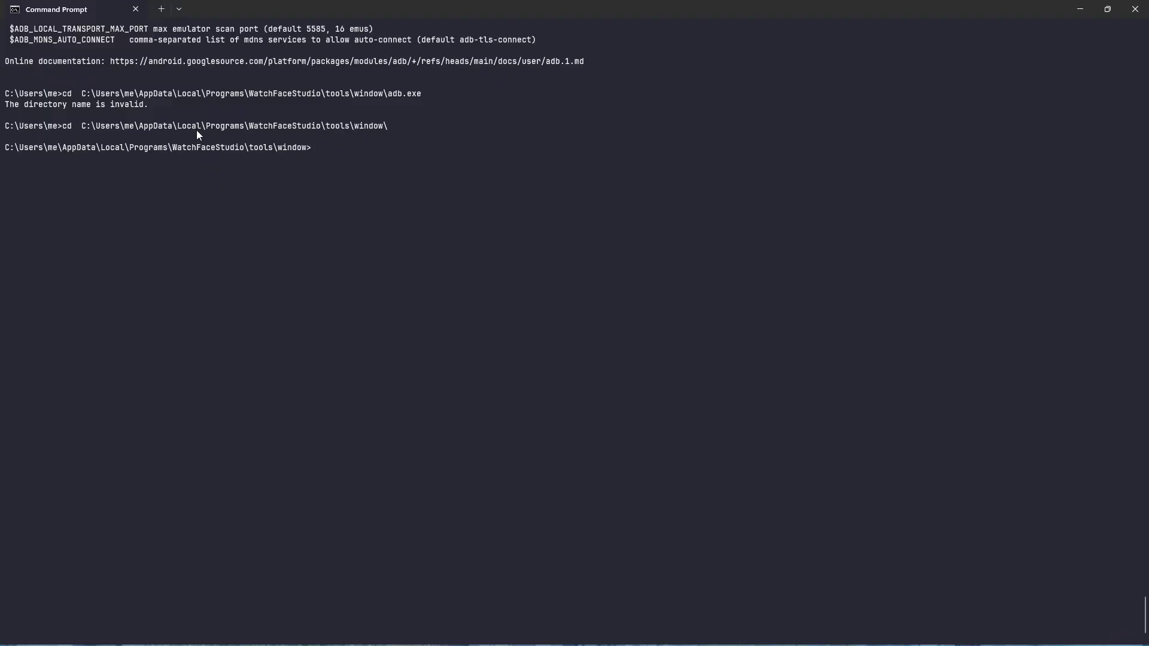
{"action": "scroll", "coordinate": [350, 157], "scroll_direction": "up", "scroll_amount": 5}
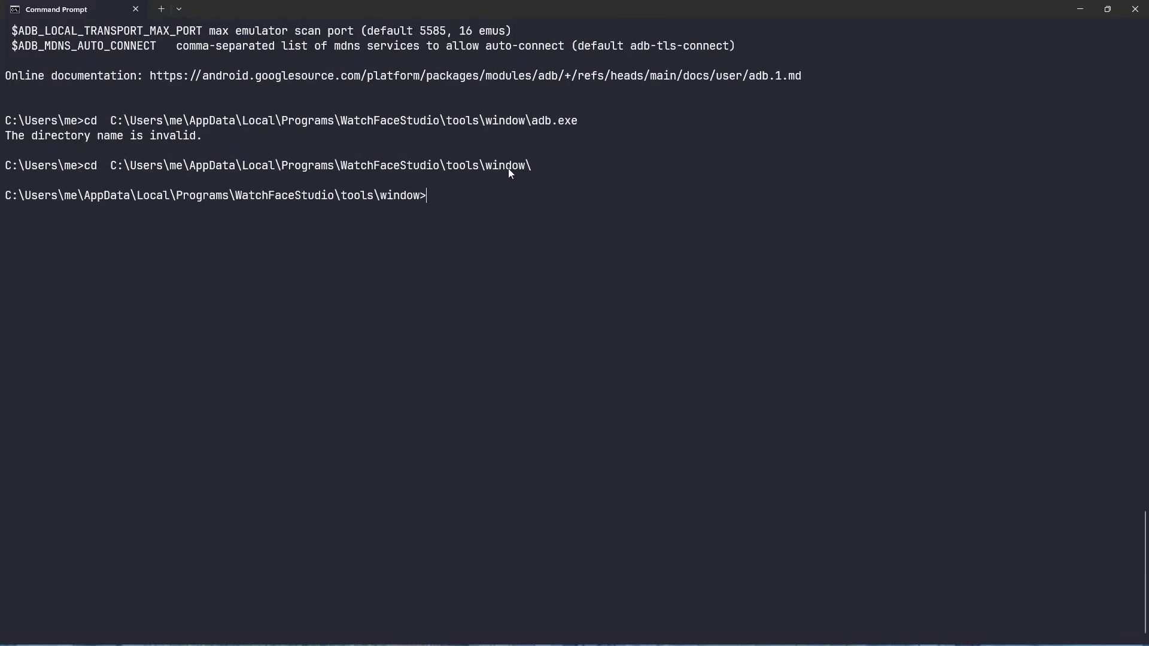
List the tools folder and check the bundled adb.exe version (30.0.5).
{"action": "type", "text": "dir"}
{"action": "key", "text": "Return"}
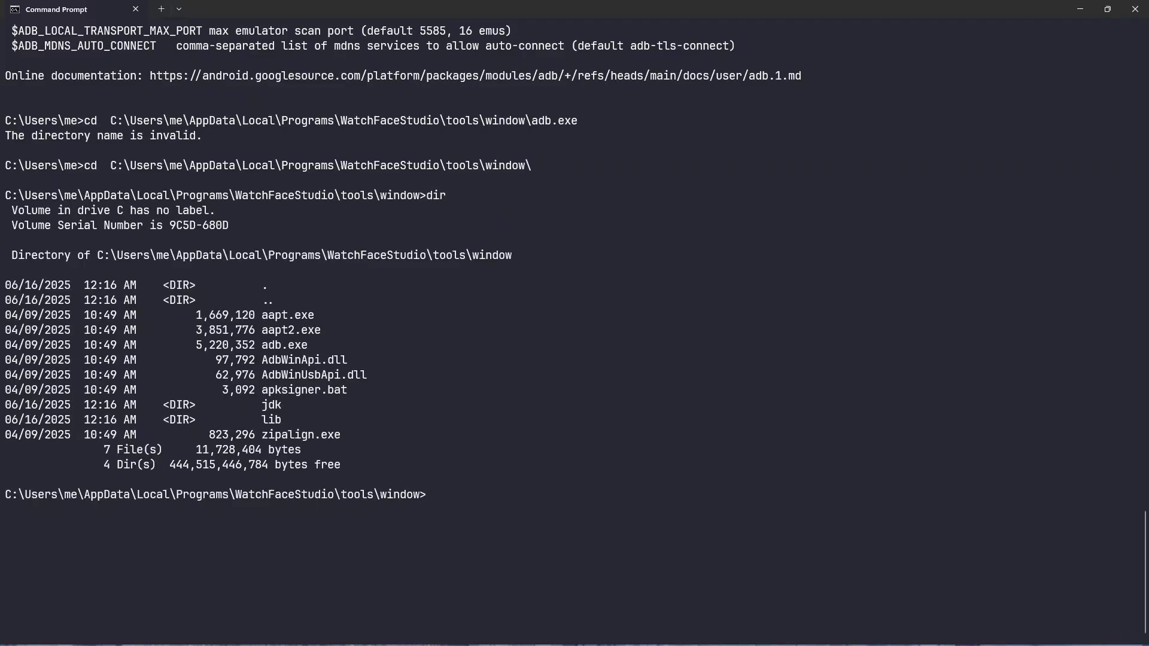
{"action": "type", "text": ".\\adb.exe --version"}
{"action": "key", "text": "Return"}
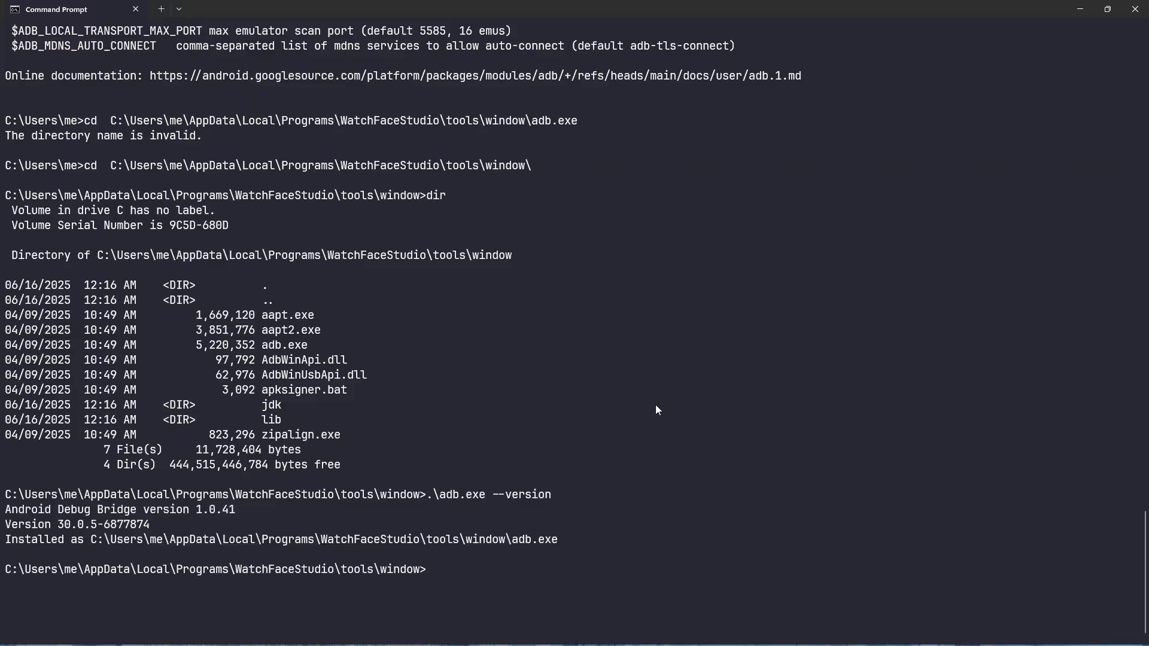
Return to \Users\me and run adb --version, showing platform-tools adb 36.0.1.
{"action": "type", "text": "cd"}
{"action": "type", "text": " \\Users\\m"}
{"action": "type", "text": "e"}
{"action": "key", "text": "Return"}
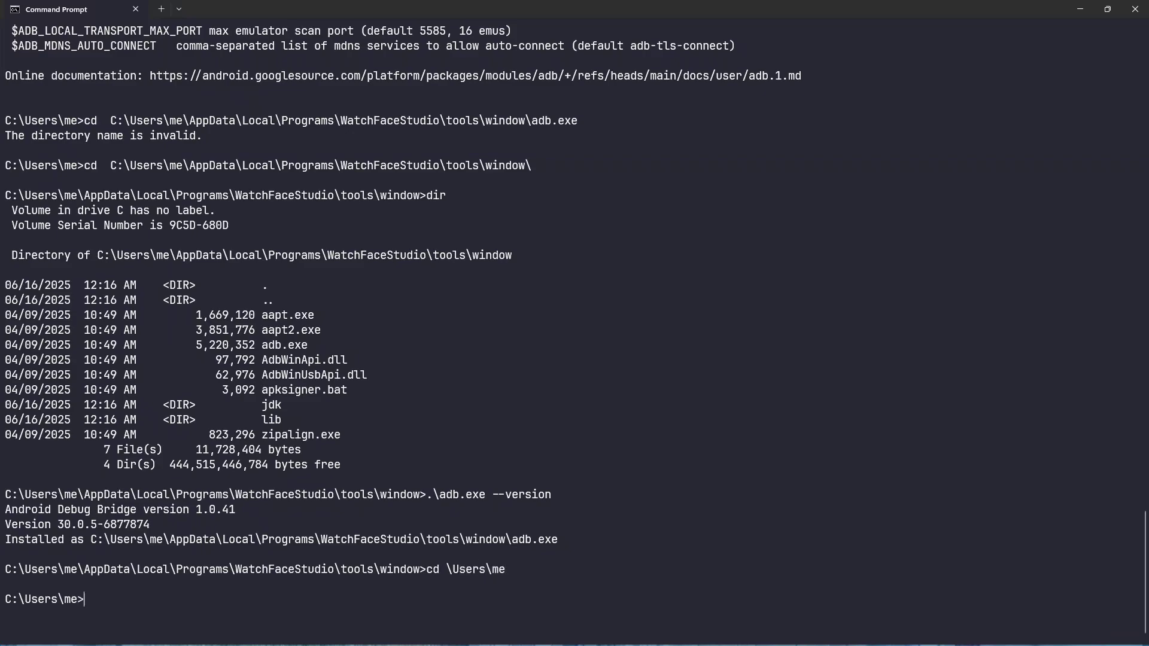
{"action": "type", "text": "adb --versino"}
{"action": "key", "text": "Return"}
{"action": "key", "text": "Up"}
{"action": "key", "text": "BackSpace"}
{"action": "key", "text": "BackSpace"}
{"action": "type", "text": "on"}
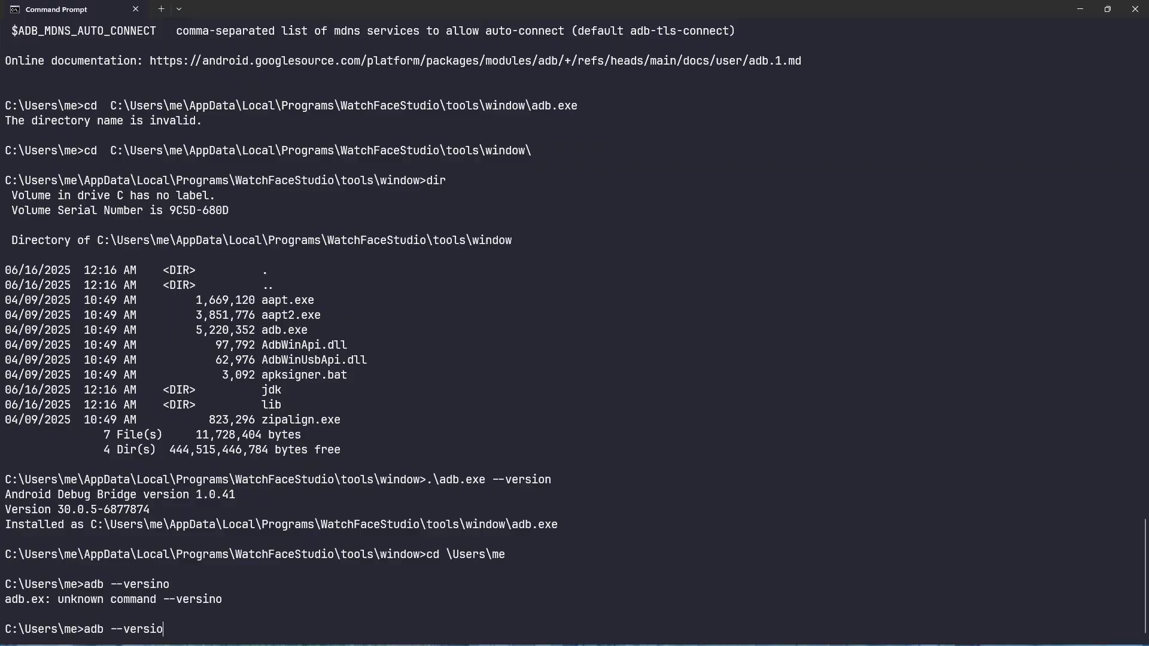
{"action": "key", "text": "Return"}
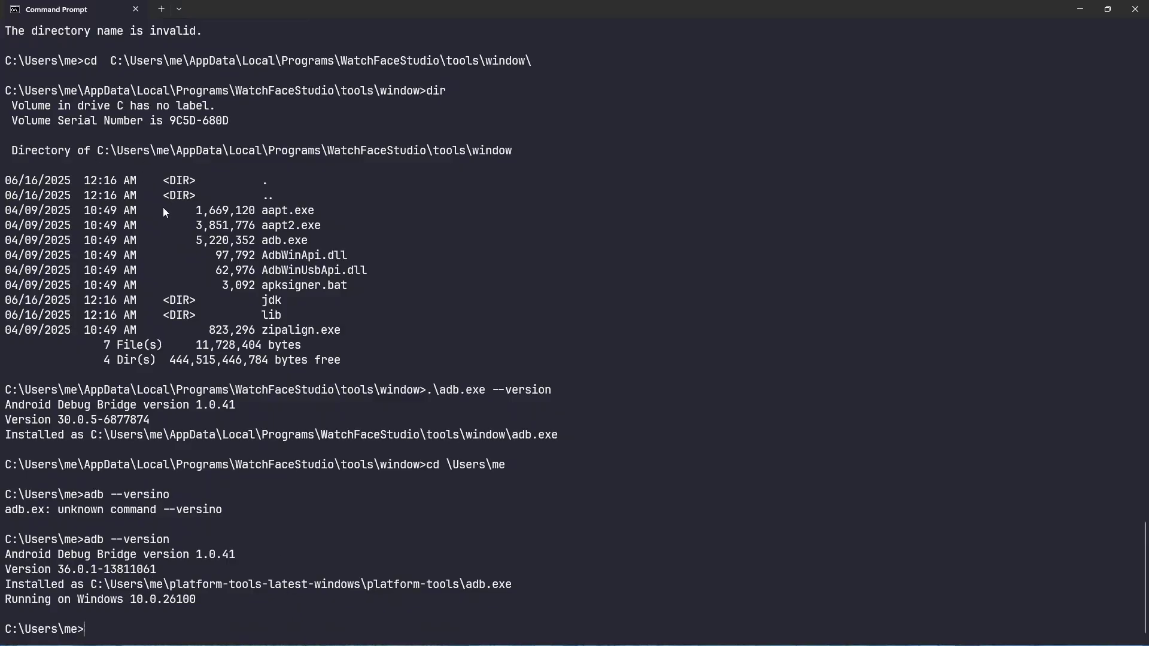
Select and copy the bundled adb's version line in Command Prompt.
{"action": "left_click_drag", "start_coordinate": [16, 422], "coordinate": [105, 426]}
{"action": "right_click", "coordinate": [104, 426]}
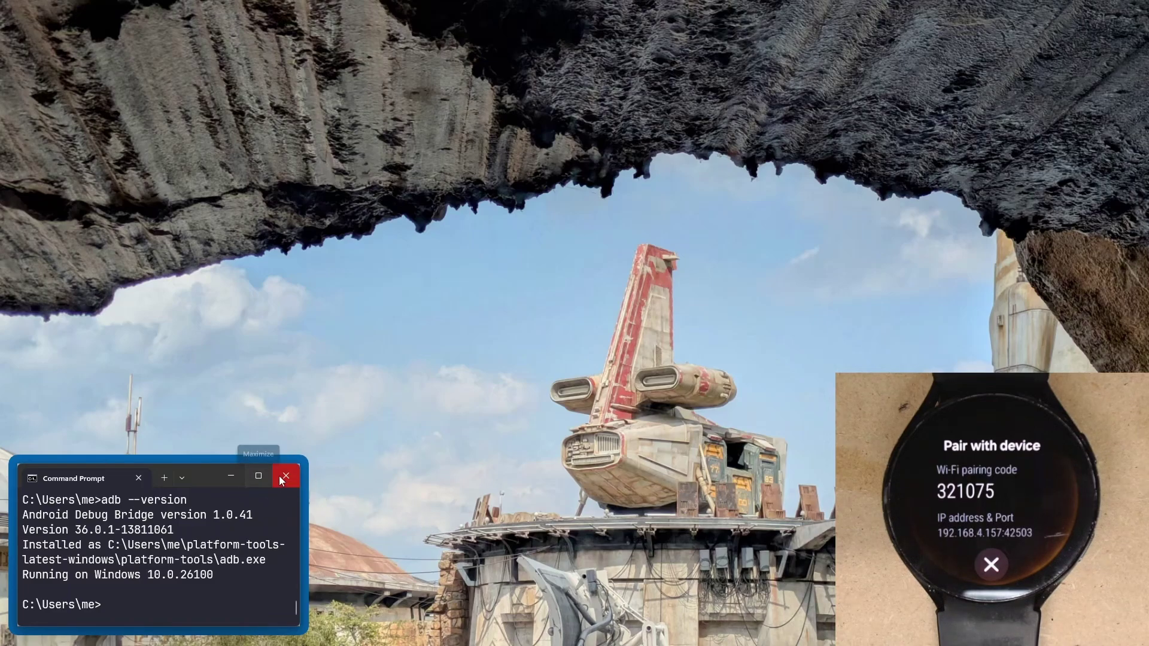
Maximize Command Prompt and clear the screen.
{"action": "scroll", "coordinate": [293, 556], "scroll_direction": "up", "scroll_amount": 2}
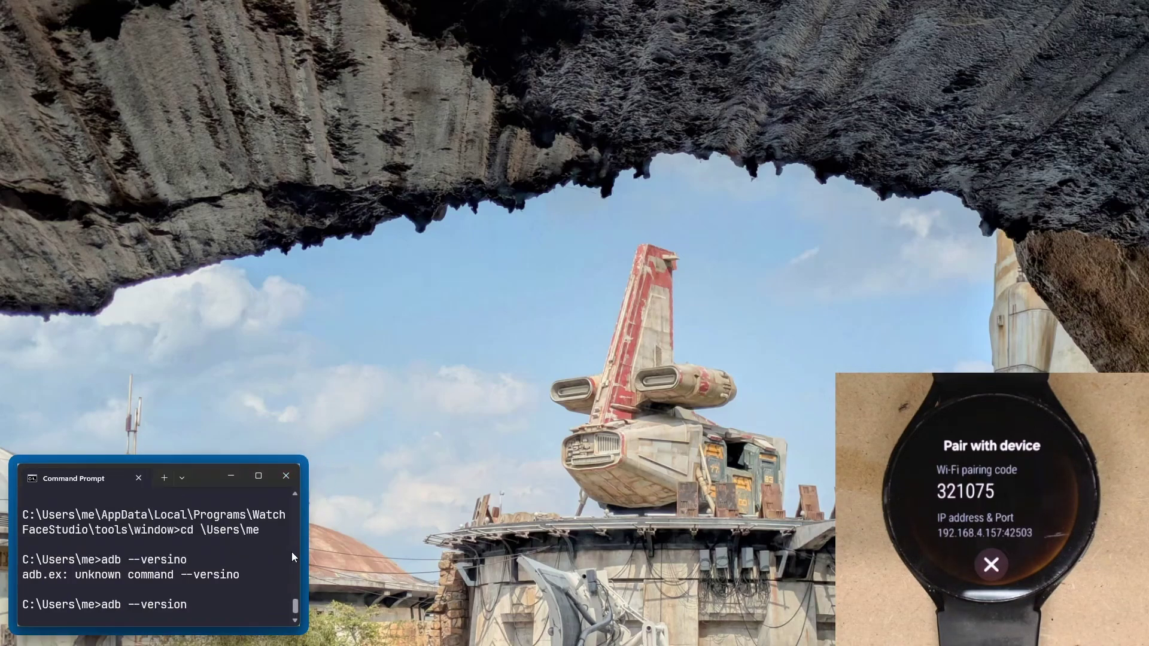
{"action": "scroll", "coordinate": [296, 539], "scroll_direction": "up", "scroll_amount": 2}
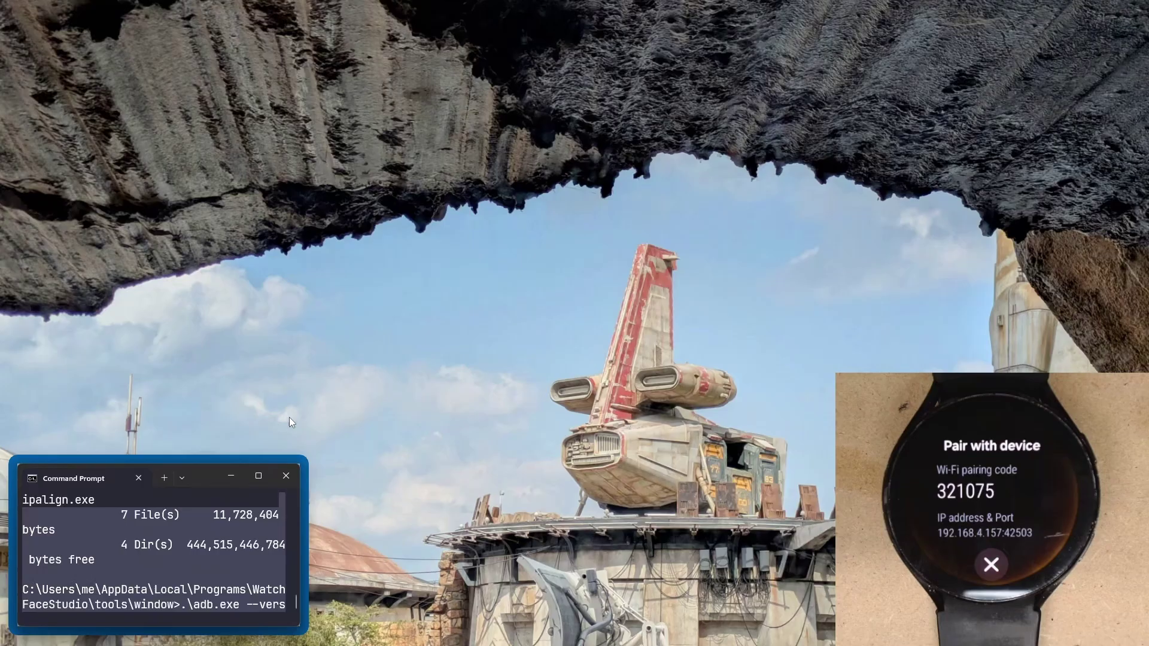
{"action": "scroll", "coordinate": [281, 478], "scroll_direction": "down", "scroll_amount": 3}
{"action": "left_click", "coordinate": [258, 475]}
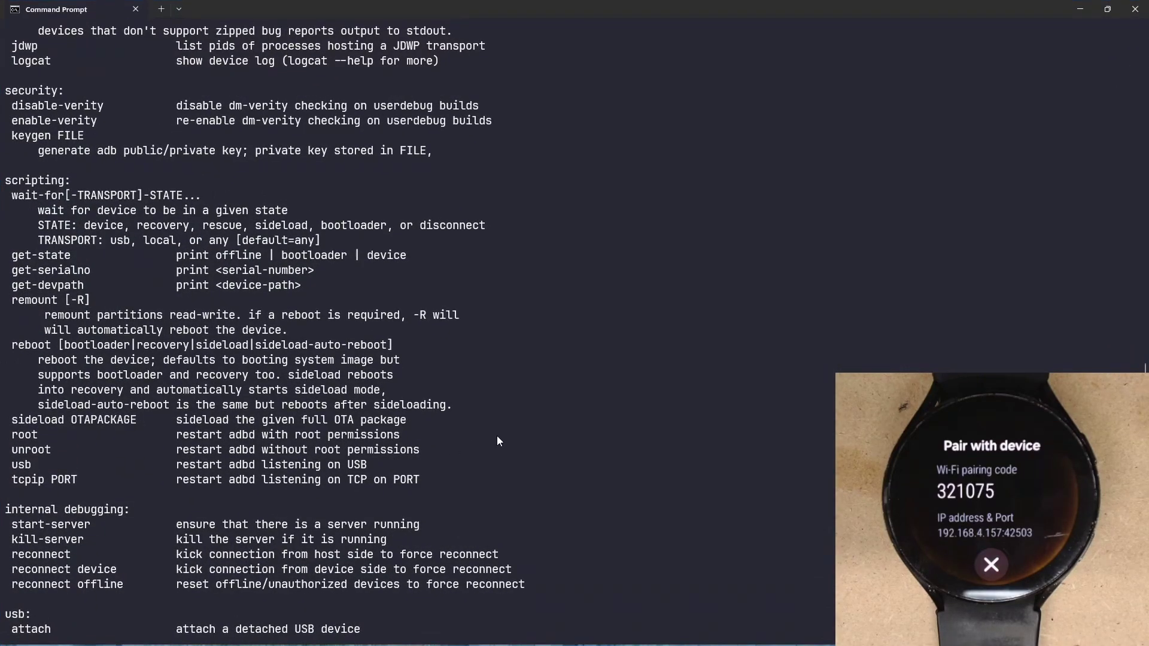
{"action": "type", "text": "clear"}
{"action": "key", "text": "Return"}
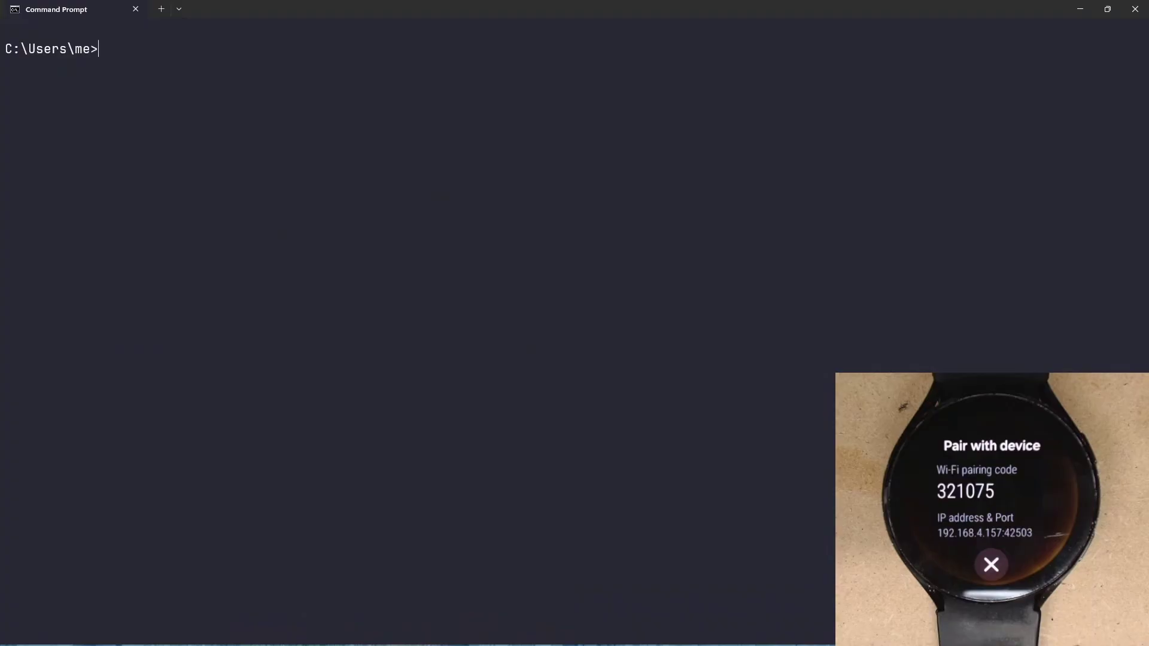
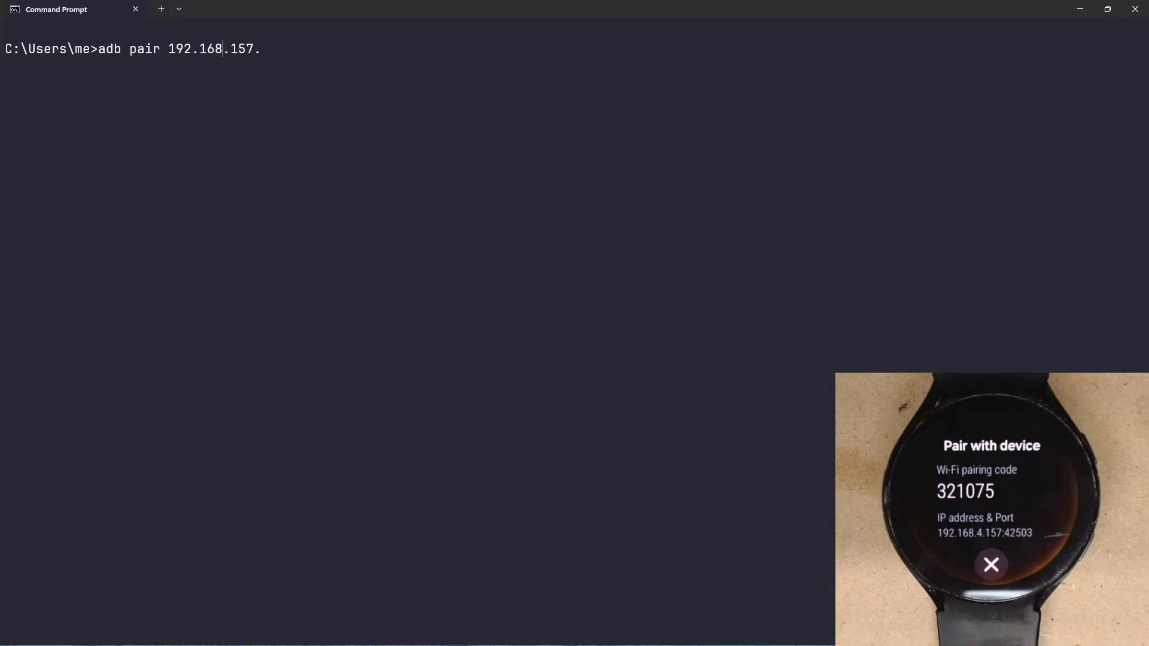
Run adb pair with 192.168.4.157:42503 and enter the watch's pairing code.
{"action": "key", "text": "Right"}
{"action": "key", "text": "Right"}
{"action": "key", "text": "Right"}
{"action": "key", "text": "Right"}
{"action": "key", "text": "Return"}
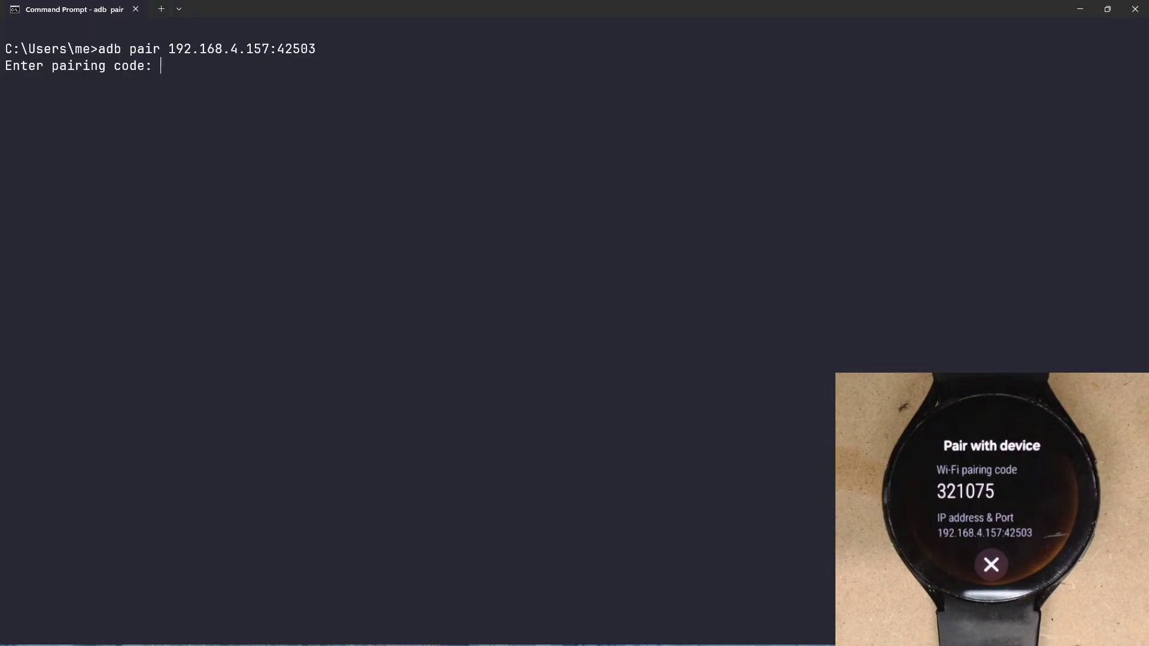
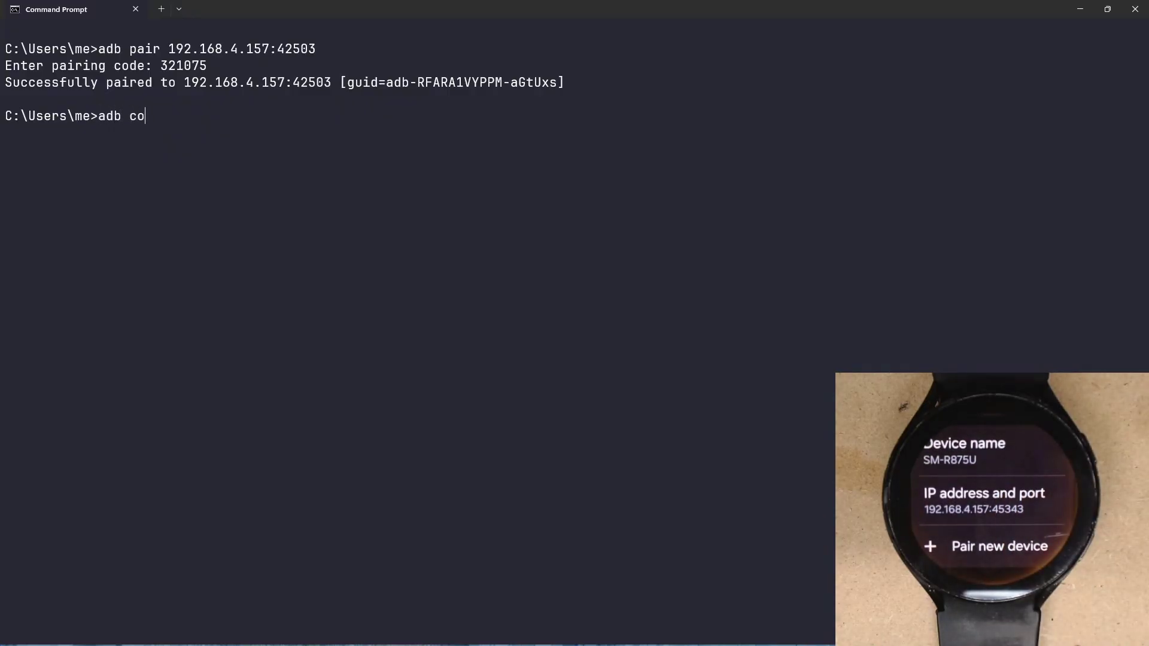
Edit the recalled pair command into adb connect 192.168.4.157:45343 and run it.
{"action": "type", "text": "nnect"}
{"action": "key", "text": "Up"}
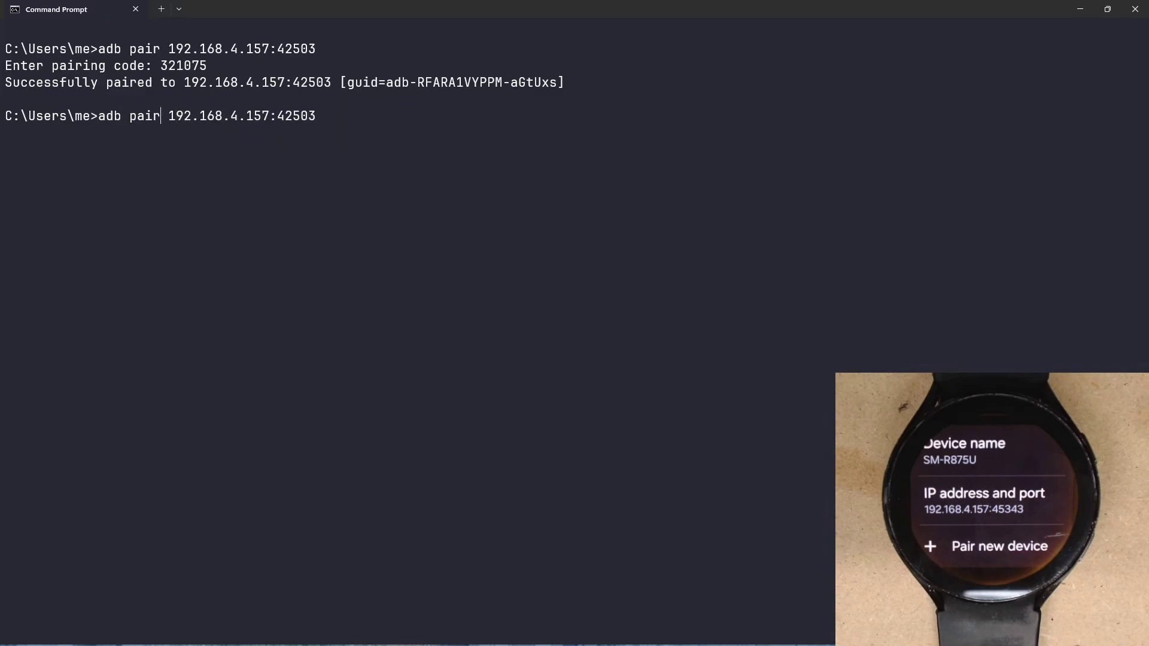
{"action": "key", "text": "BackSpace"}
{"action": "key", "text": "BackSpace"}
{"action": "key", "text": "BackSpace"}
{"action": "key", "text": "BackSpace"}
{"action": "type", "text": "cionne"}
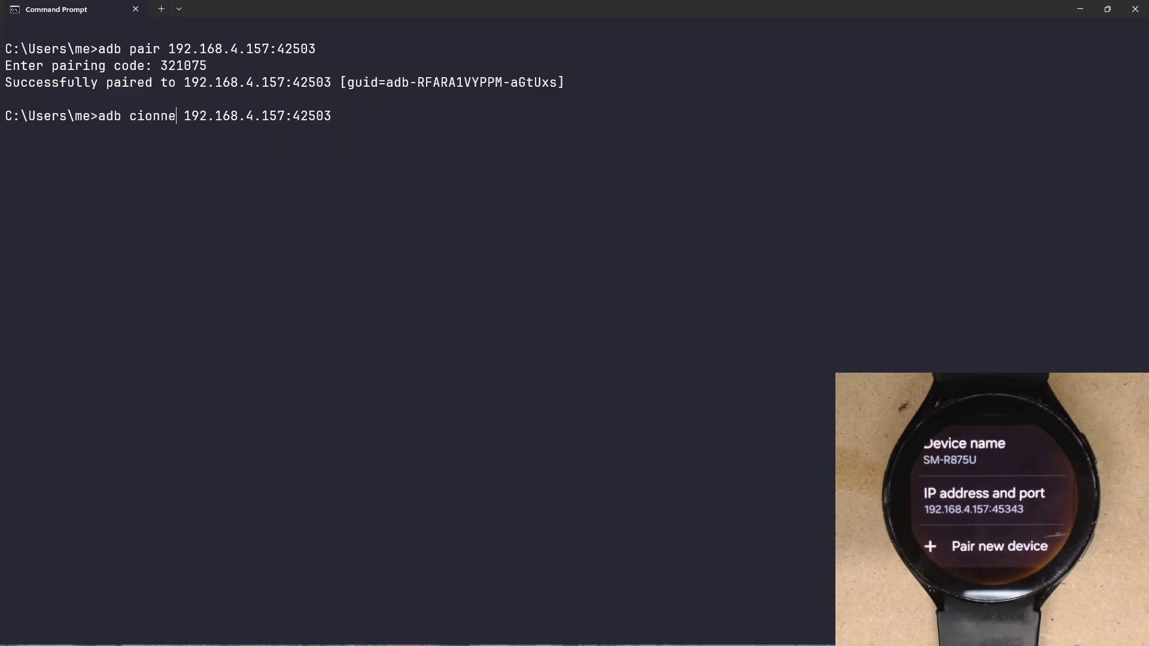
{"action": "key", "text": "BackSpace"}
{"action": "key", "text": "BackSpace"}
{"action": "key", "text": "BackSpace"}
{"action": "key", "text": "BackSpace"}
{"action": "key", "text": "BackSpace"}
{"action": "type", "text": "onnect"}
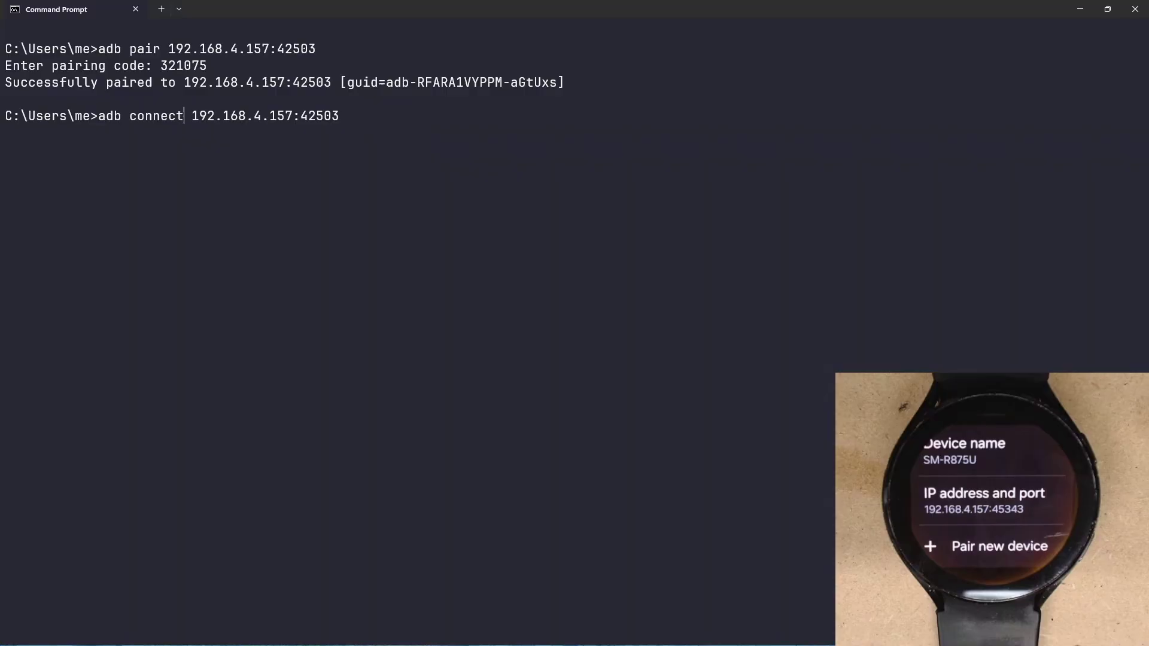
{"action": "key", "text": "BackSpace"}
{"action": "key", "text": "BackSpace"}
{"action": "key", "text": "BackSpace"}
{"action": "type", "text": "343"}
{"action": "key", "text": "Return"}
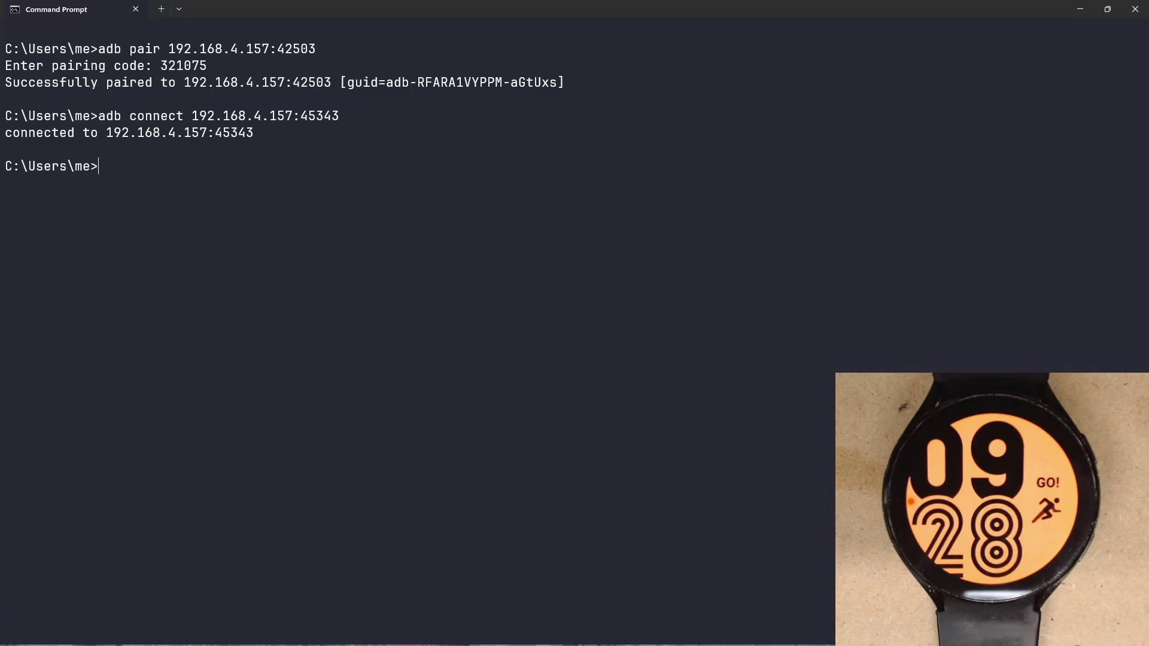
Launch Watch Face Studio from Windows search and bring its window forward.
{"action": "key", "text": "super"}
{"action": "type", "text": "wat"}
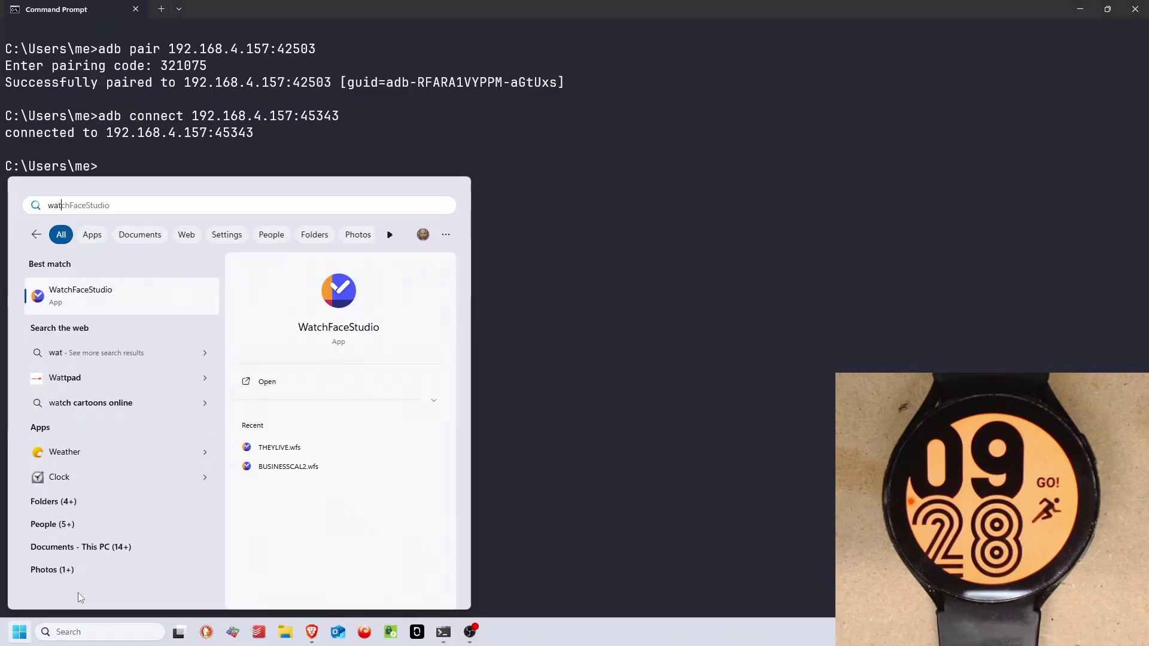
{"action": "key", "text": "Return"}
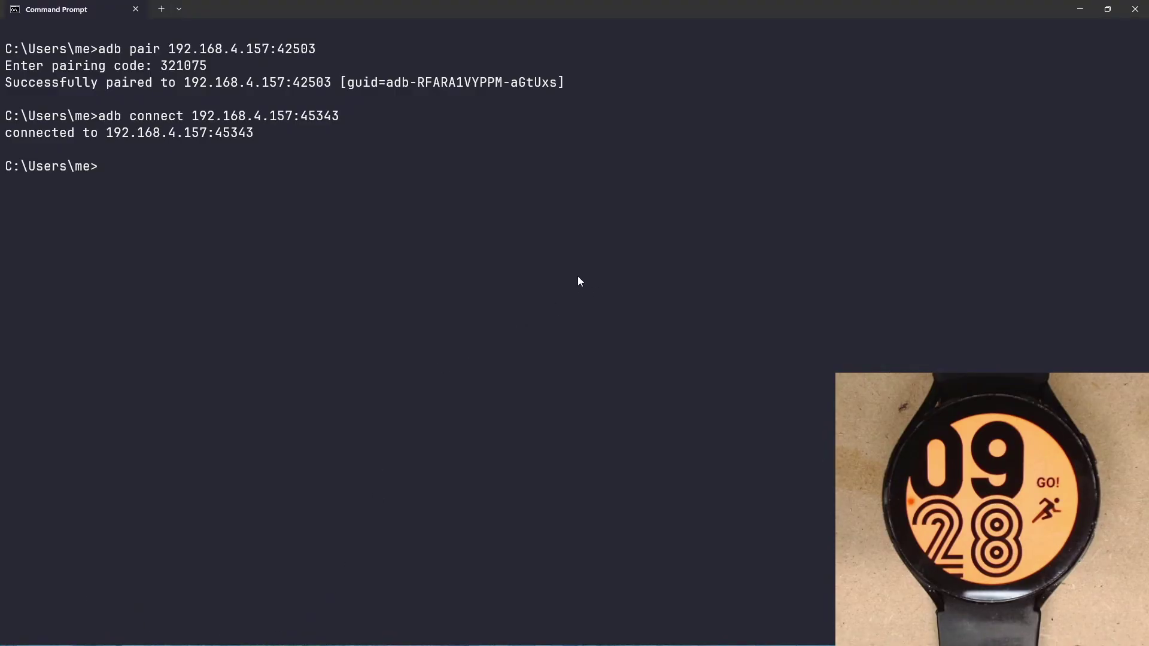
{"action": "left_click", "coordinate": [1107, 9]}
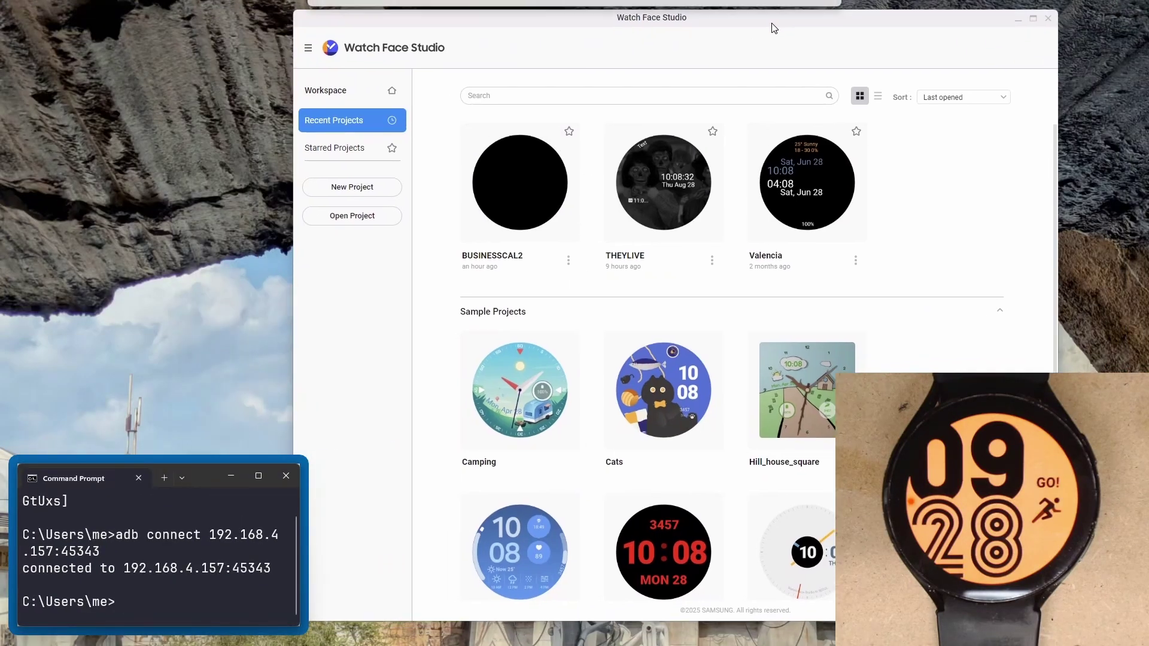
{"action": "left_click_drag", "start_coordinate": [772, 24], "coordinate": [786, 15]}
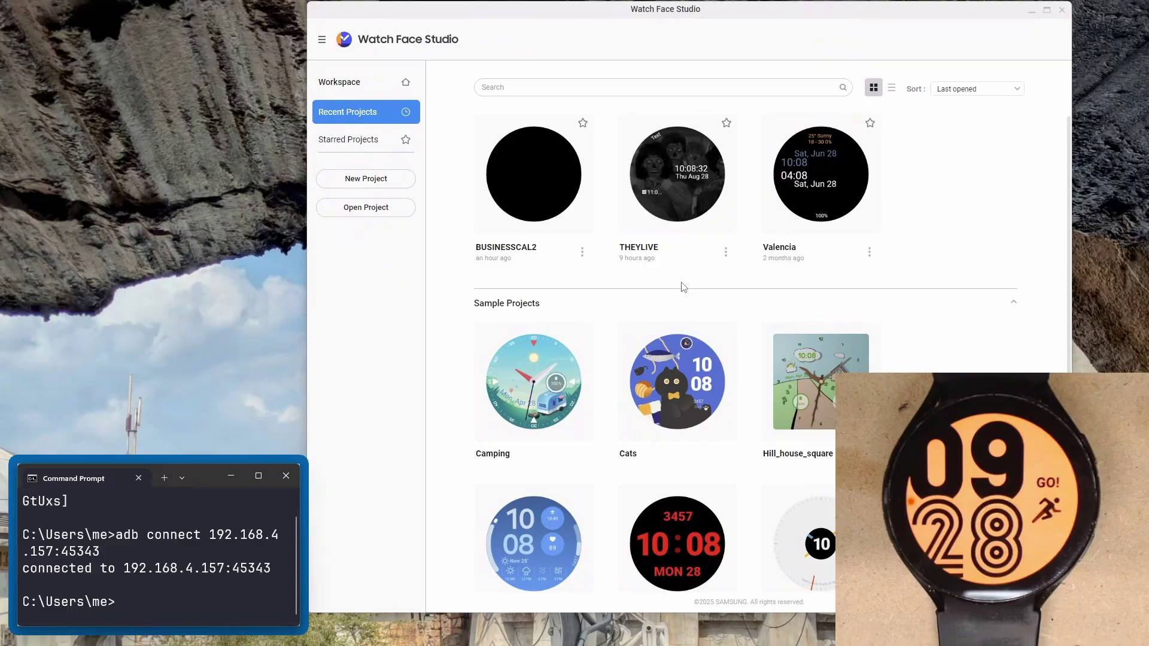
Create a new project named Test and add an Analog Clock component.
{"action": "left_click", "coordinate": [375, 179]}
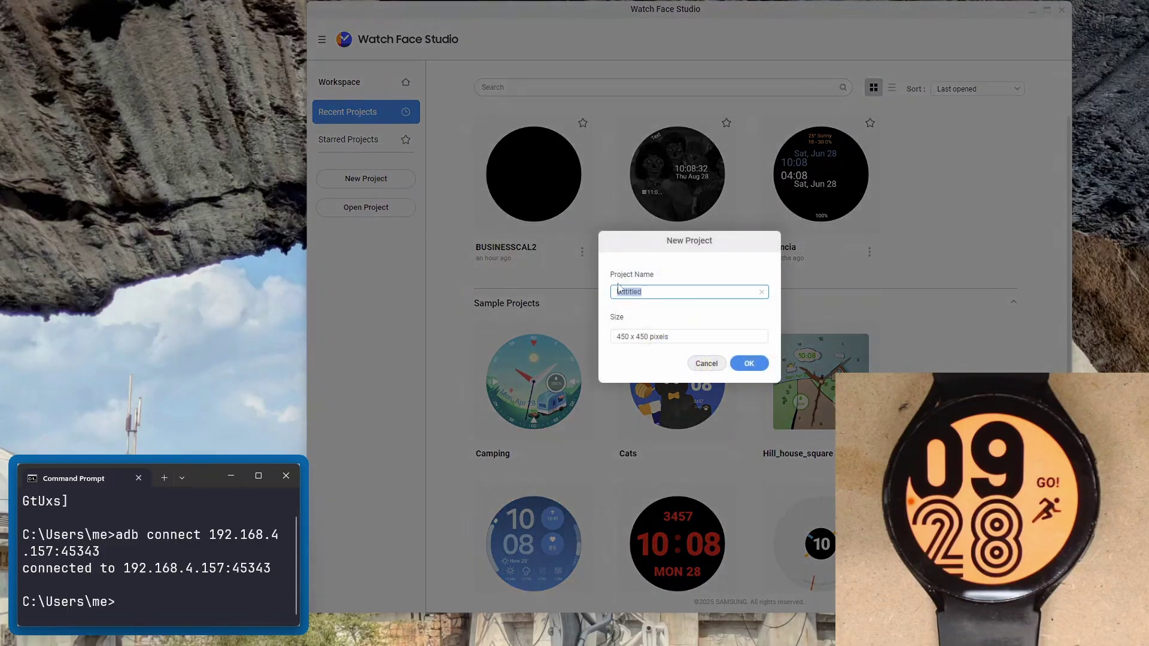
{"action": "type", "text": "Test"}
{"action": "key", "text": "Return"}
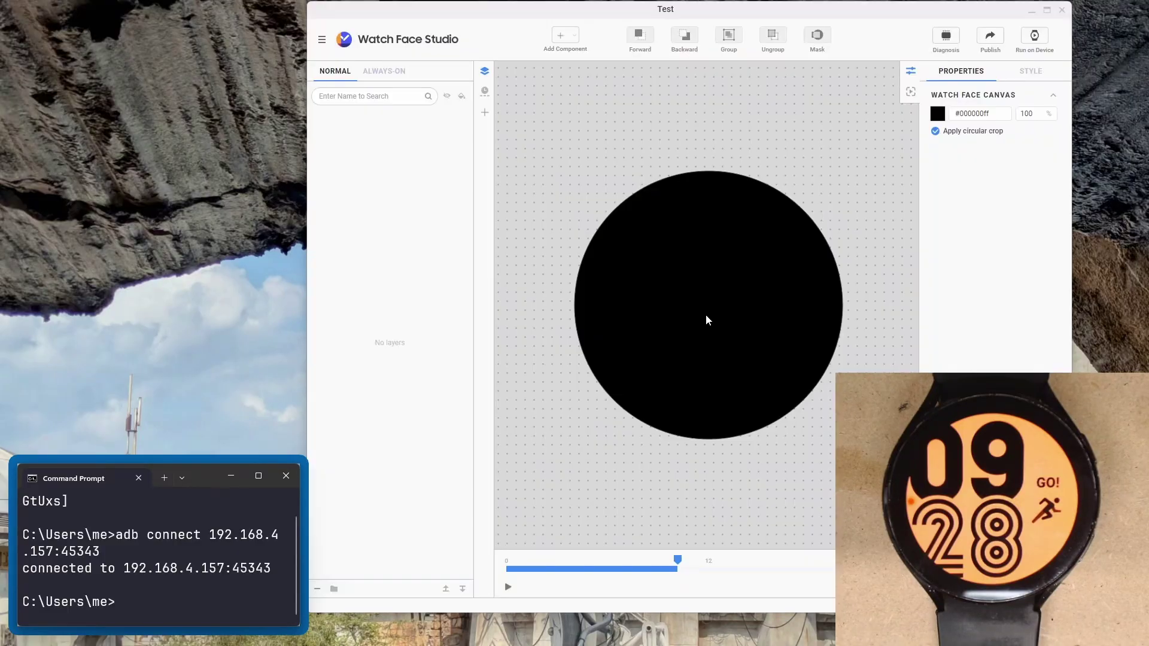
{"action": "left_click", "coordinate": [566, 36]}
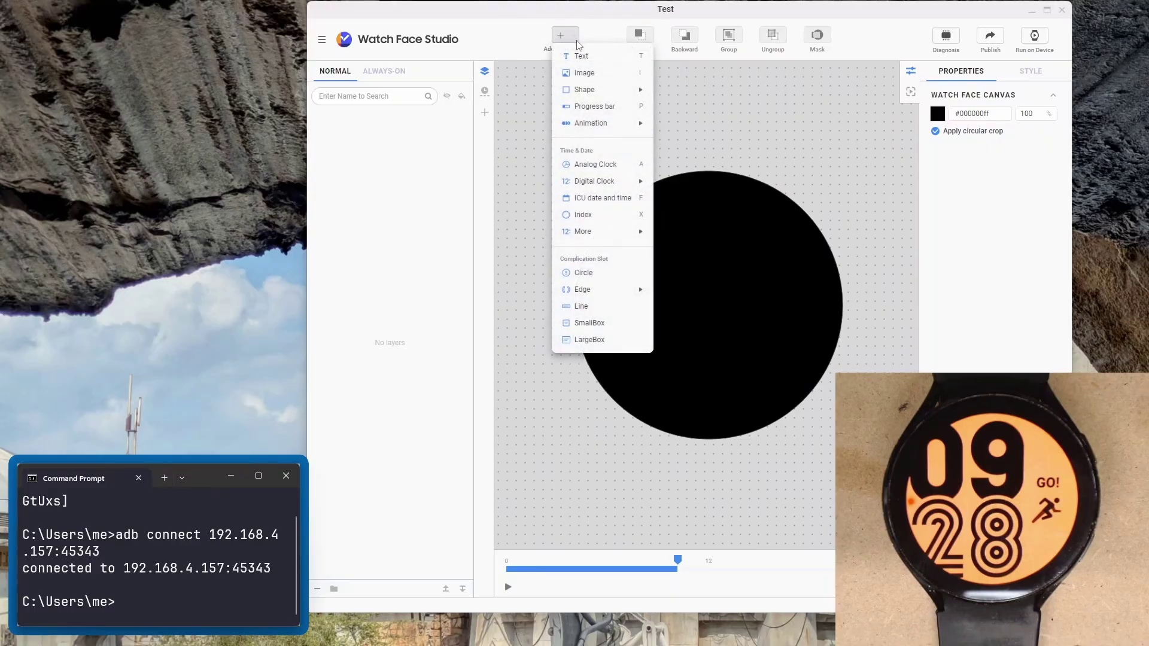
{"action": "left_click", "coordinate": [604, 168]}
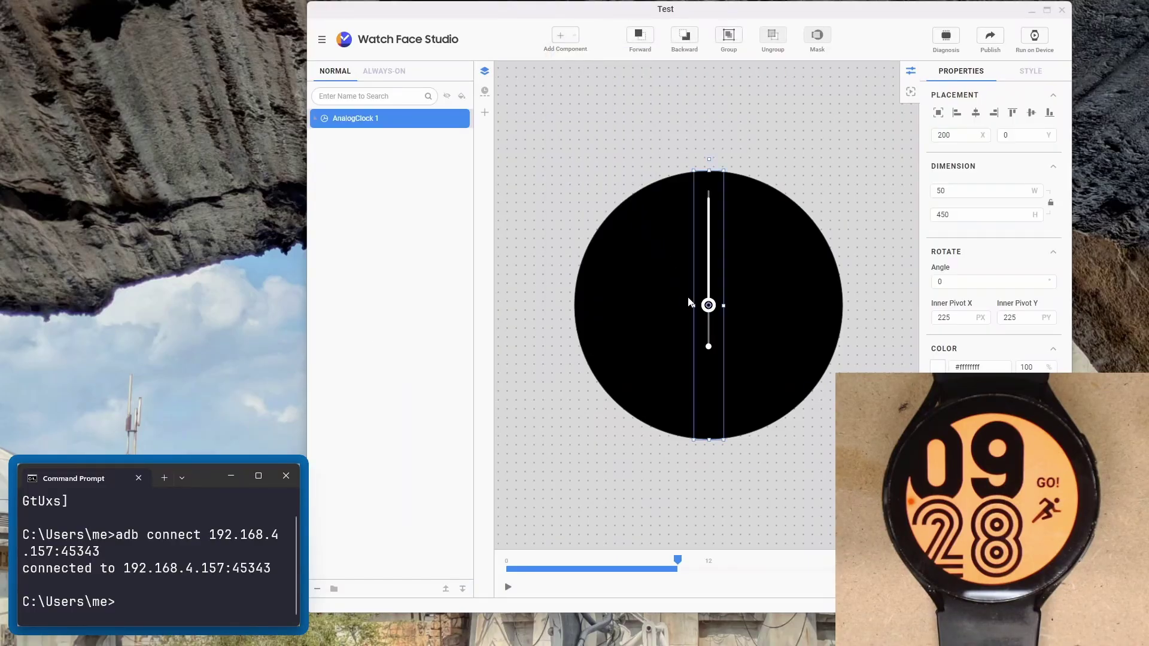
Deselect AnalogClock 1 and run the Test watch face on the Galaxy Watch.
{"action": "left_click", "coordinate": [834, 164]}
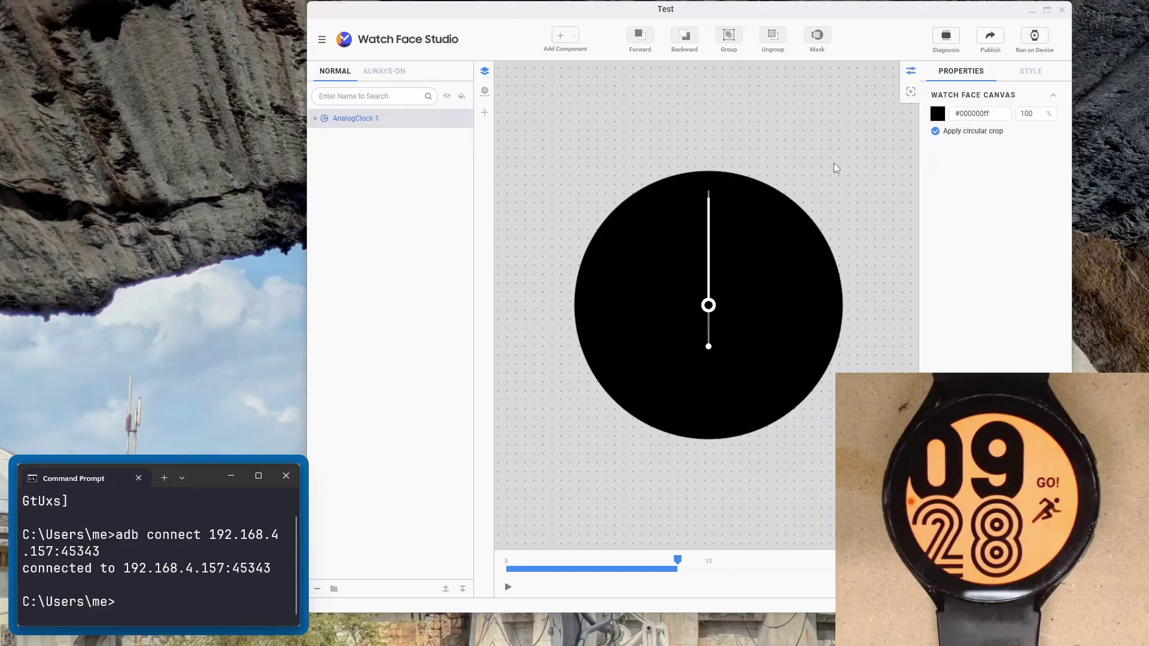
{"action": "left_click", "coordinate": [1031, 38]}
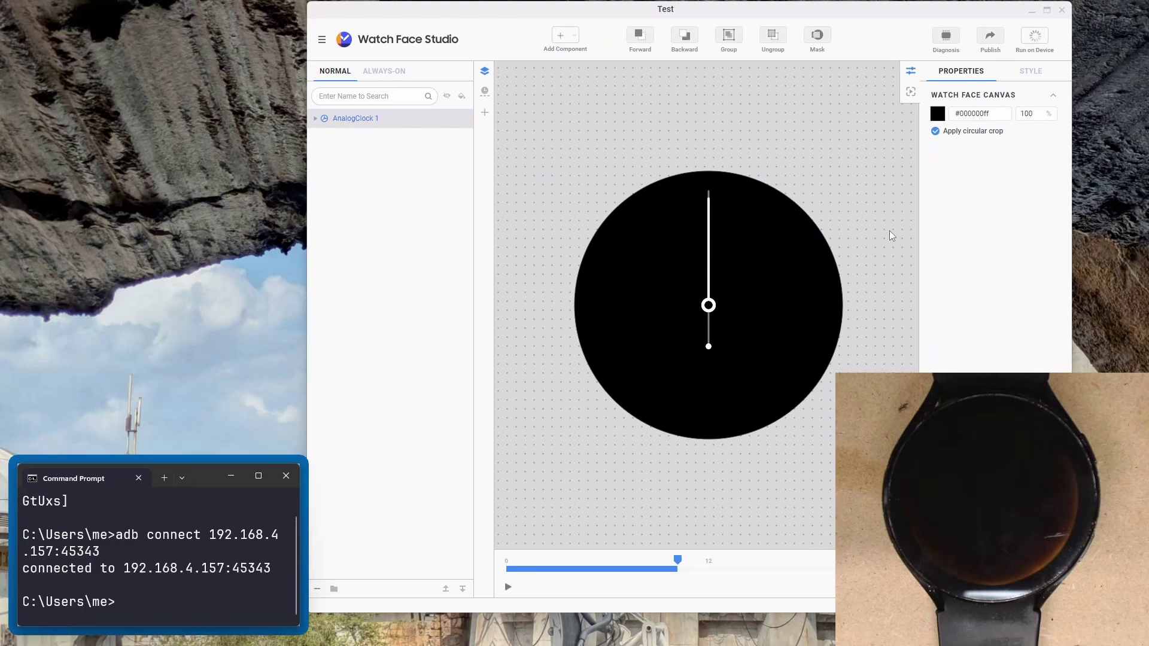
Close Watch Face Studio and relaunch it from the Start search.
{"action": "left_click", "coordinate": [1062, 10]}
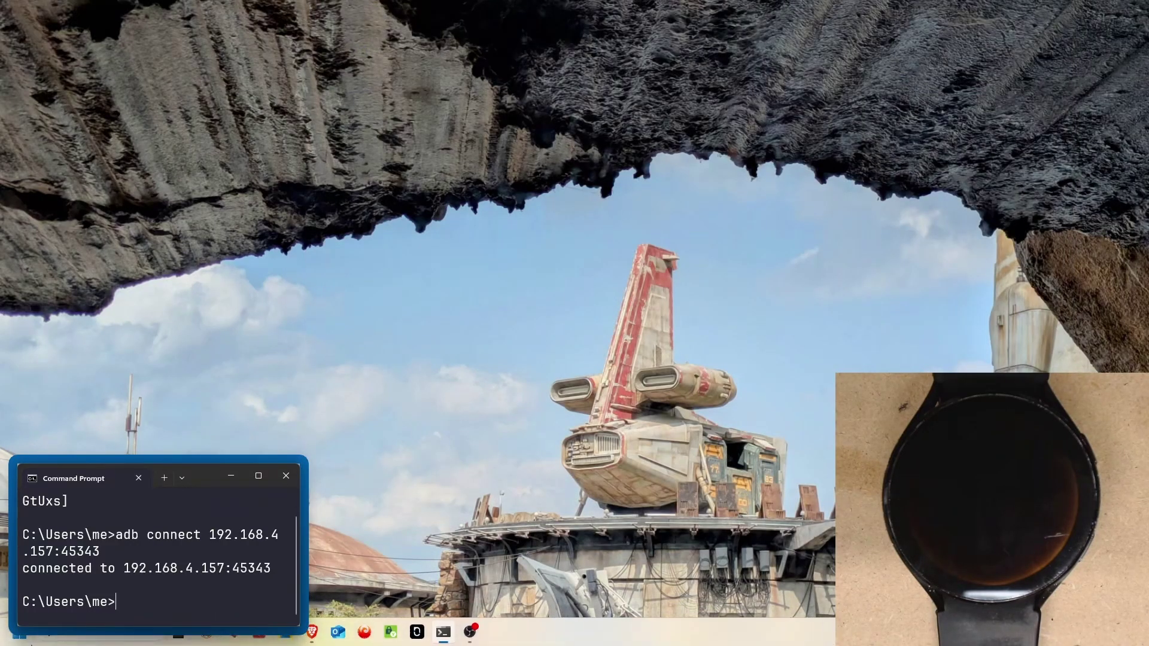
{"action": "key", "text": "super"}
{"action": "type", "text": "wat"}
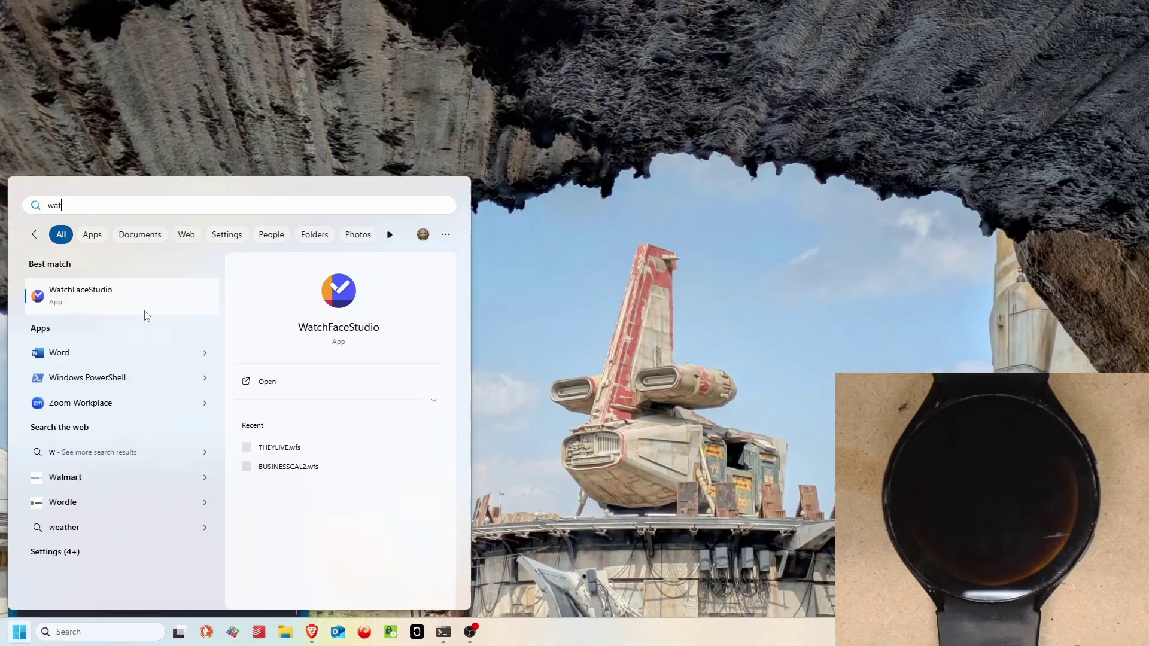
{"action": "left_click", "coordinate": [101, 293]}
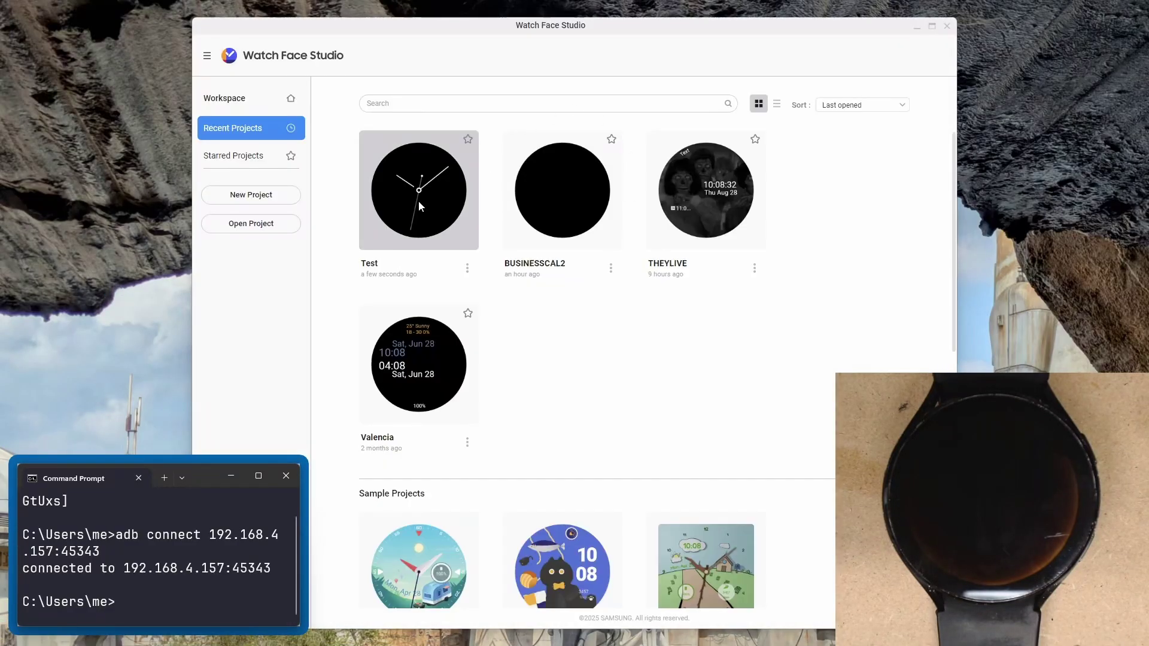
Open the Test project and bring up its Publish dialog.
{"action": "left_click", "coordinate": [419, 201]}
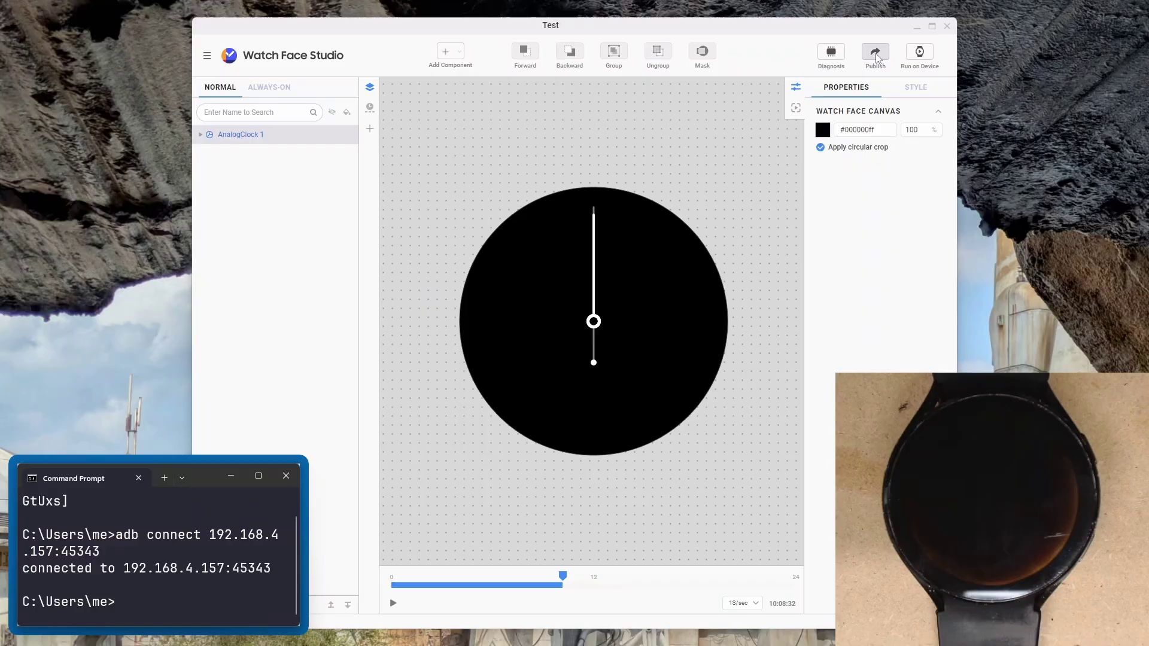
{"action": "left_click_drag", "start_coordinate": [689, 31], "coordinate": [830, 23]}
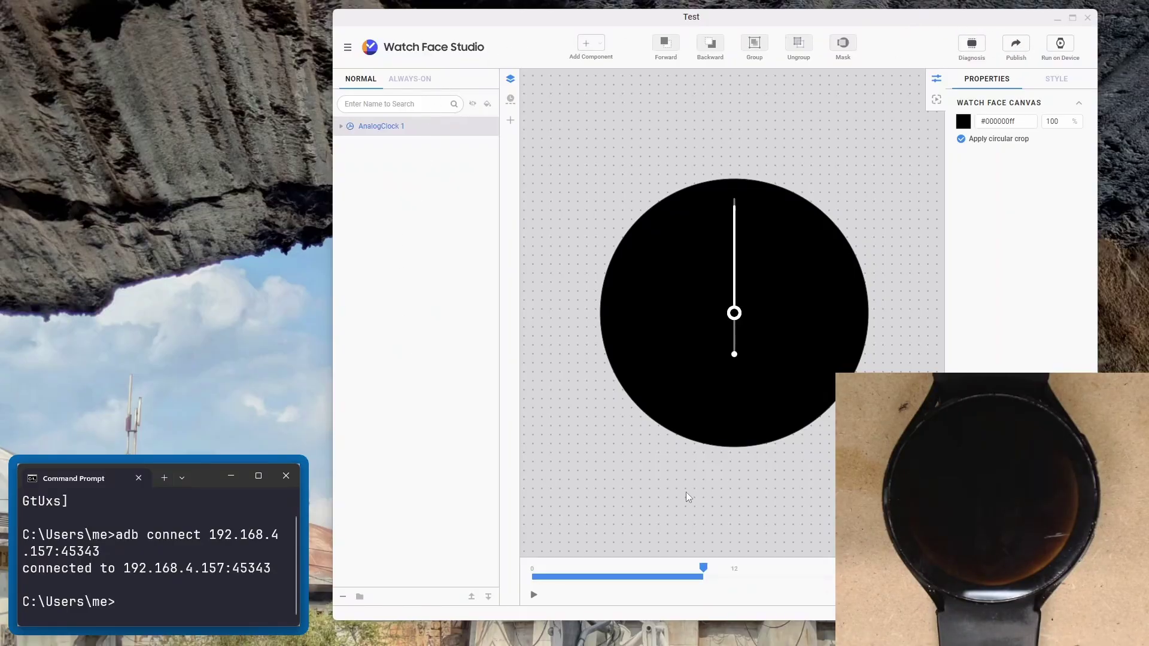
{"action": "left_click", "coordinate": [1016, 45]}
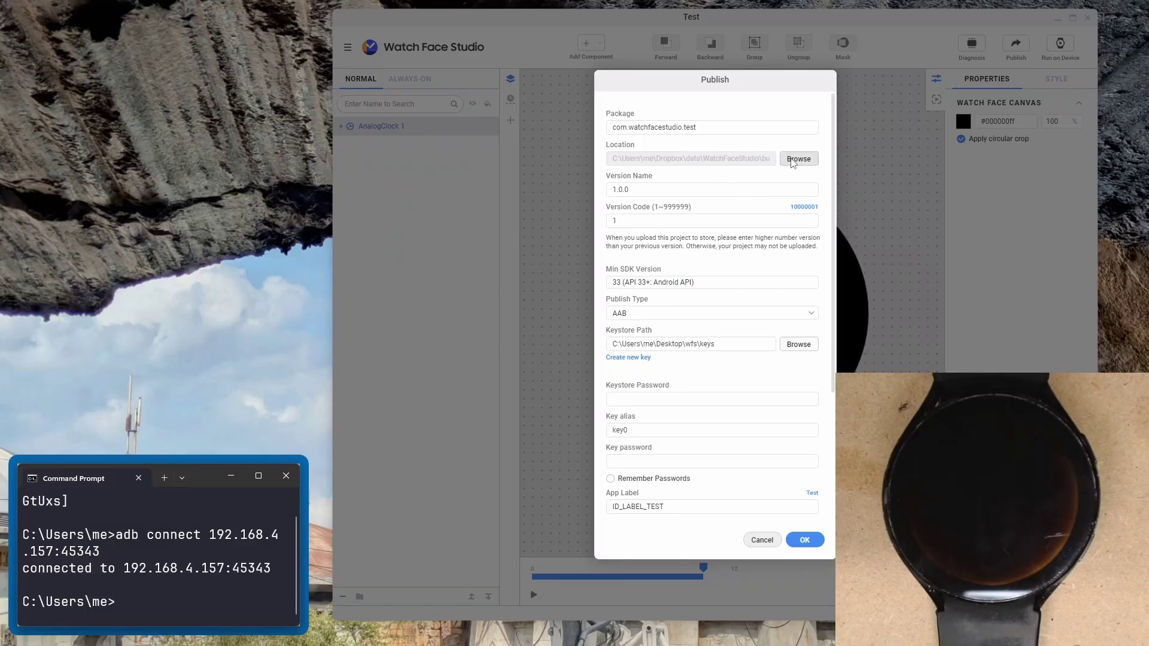
Set the output location to a new Downloads\wfs folder and the publish type to APK.
{"action": "left_click", "coordinate": [796, 162]}
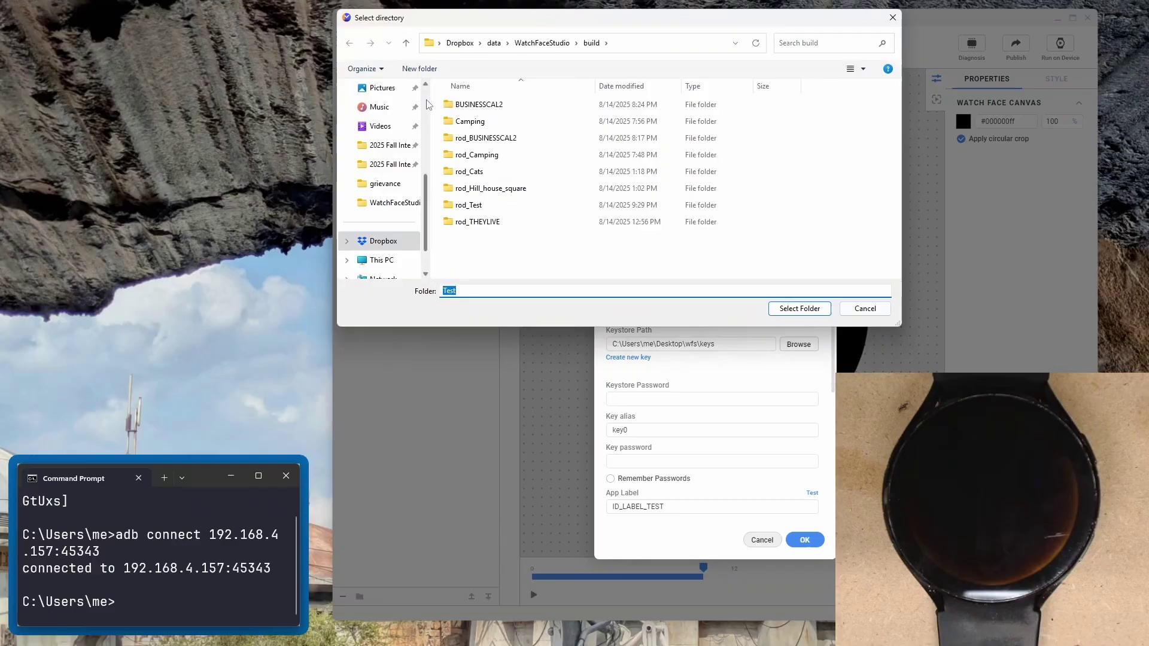
{"action": "scroll", "coordinate": [427, 104], "scroll_direction": "up", "scroll_amount": 3}
{"action": "scroll", "coordinate": [427, 104], "scroll_direction": "up", "scroll_amount": 1}
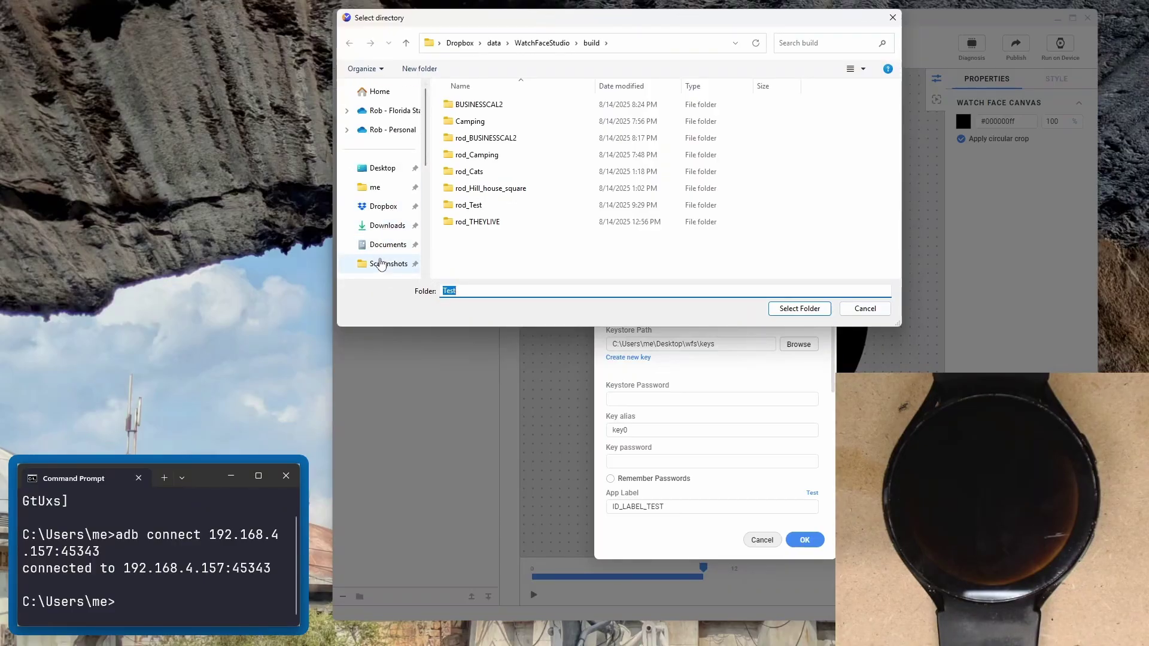
{"action": "left_click", "coordinate": [386, 230]}
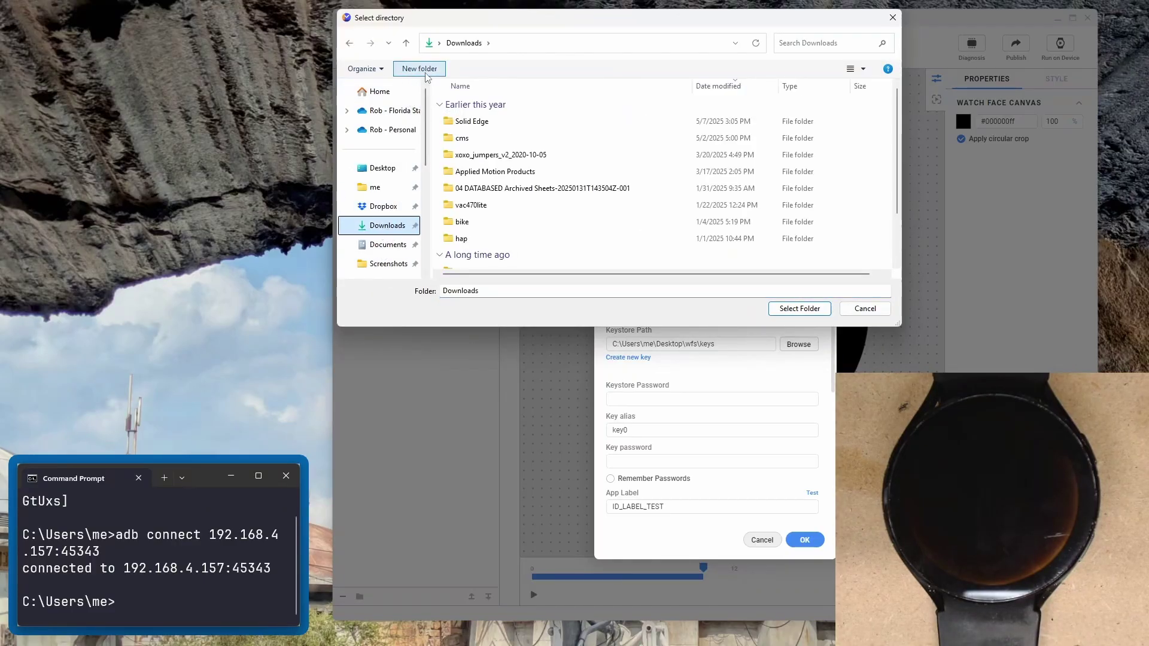
{"action": "type", "text": "wfs"}
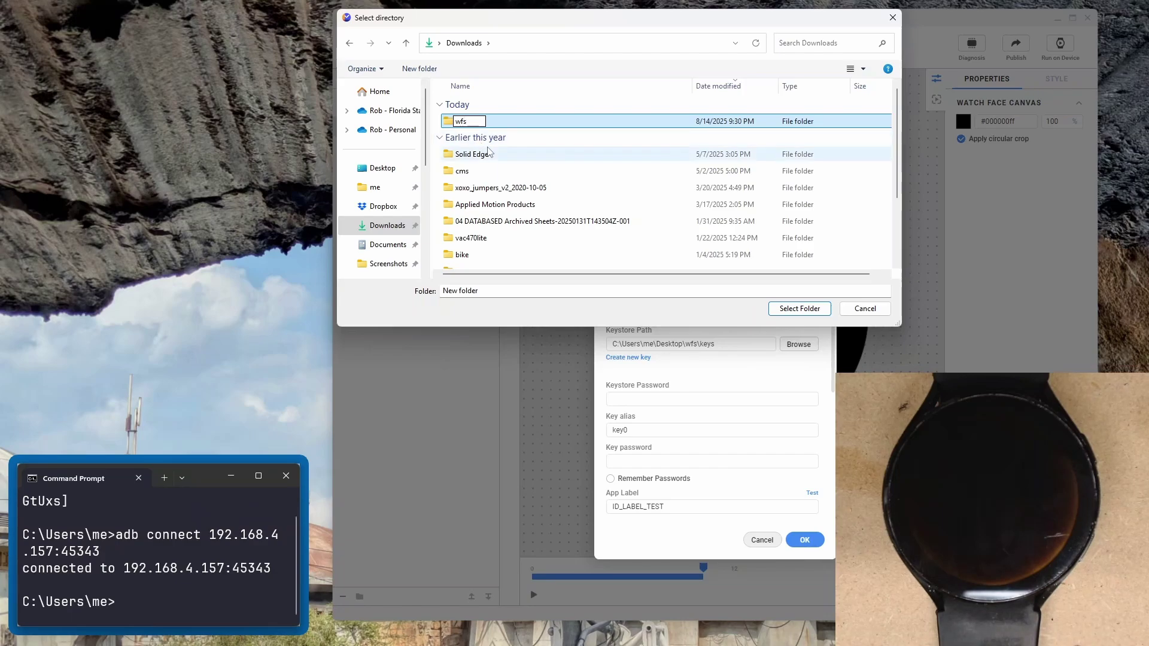
{"action": "key", "text": "Return"}
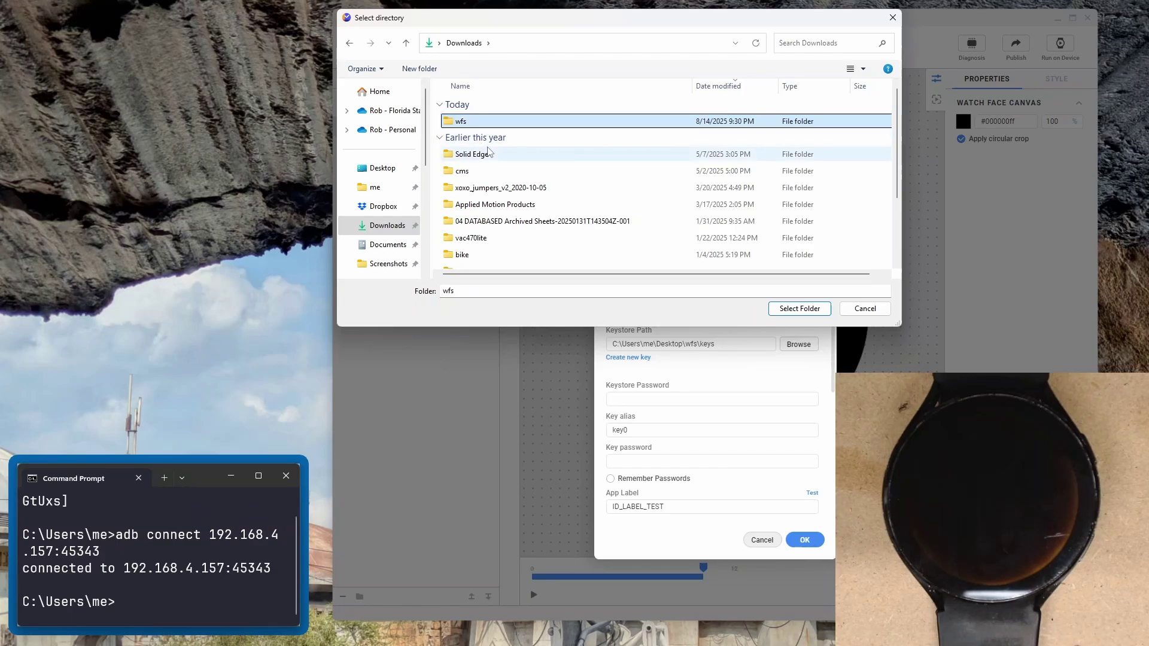
{"action": "left_click", "coordinate": [800, 308]}
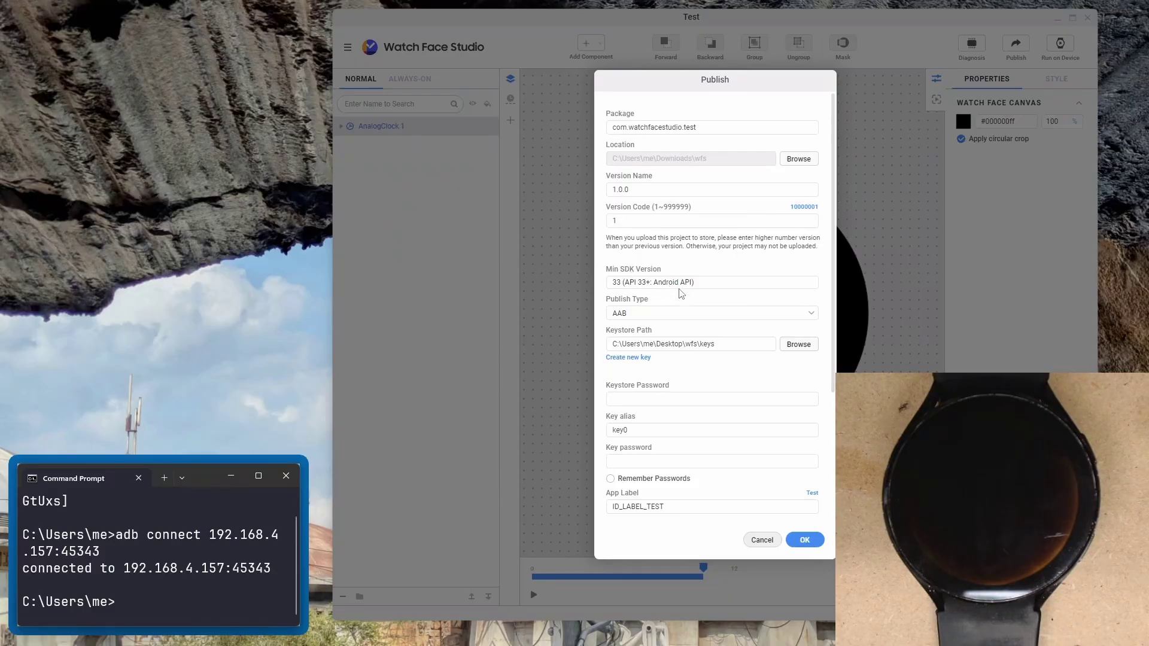
{"action": "left_click", "coordinate": [678, 316]}
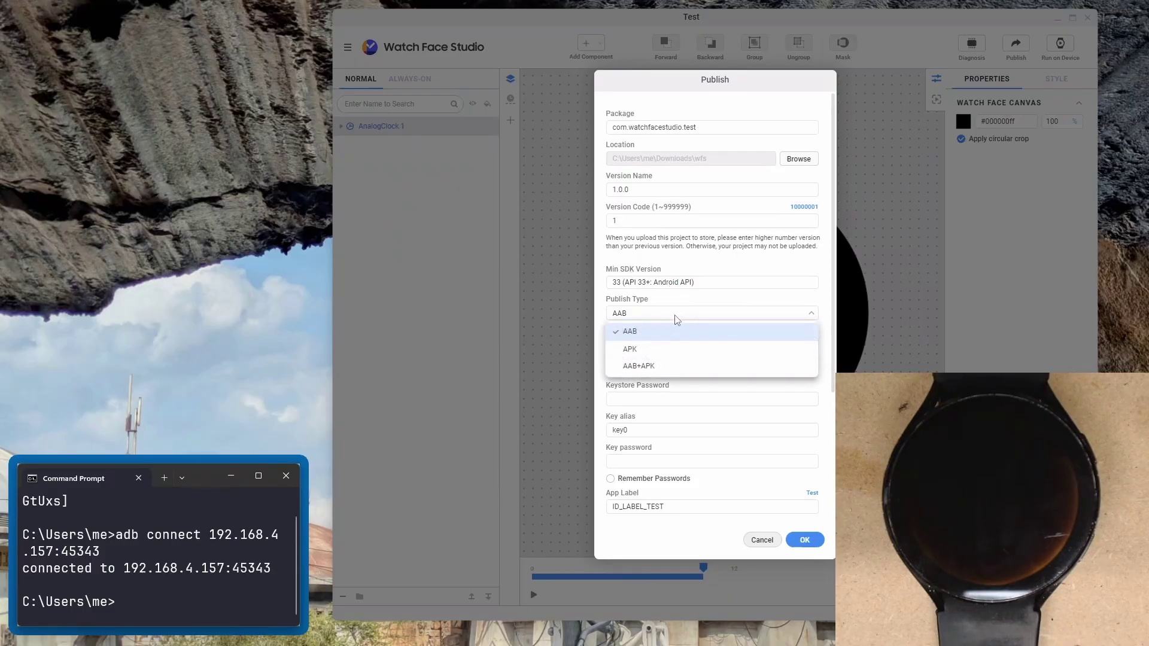
{"action": "left_click", "coordinate": [642, 352]}
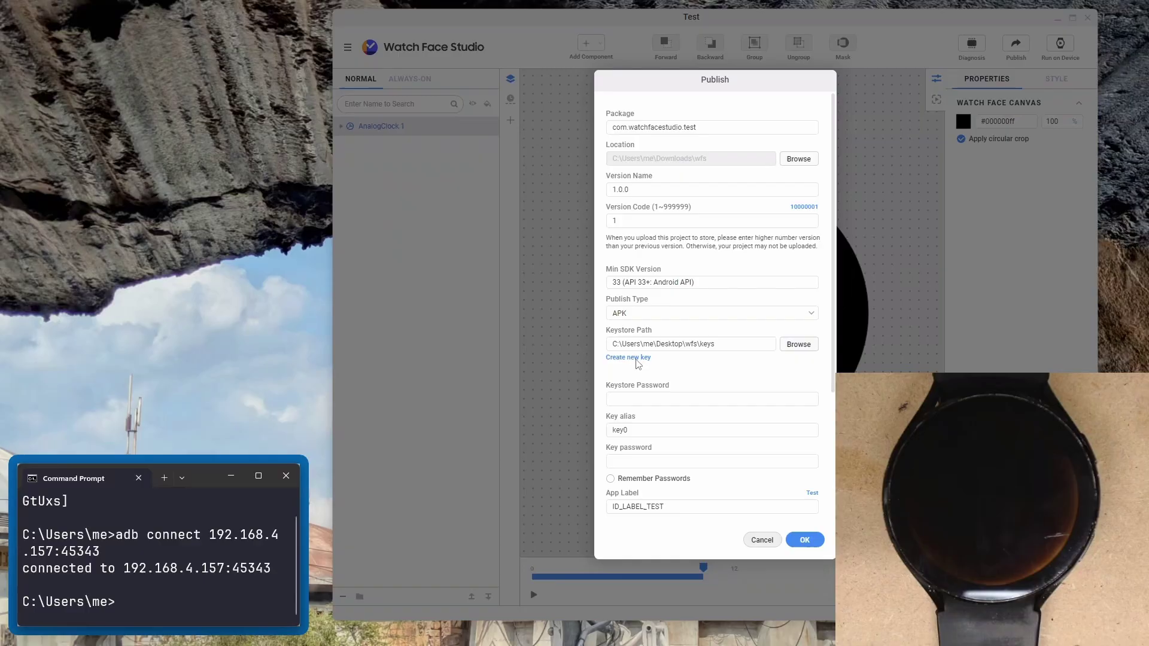
Start a new keystore saved as 'keystore' in the Downloads\wfs folder.
{"action": "left_click", "coordinate": [636, 359]}
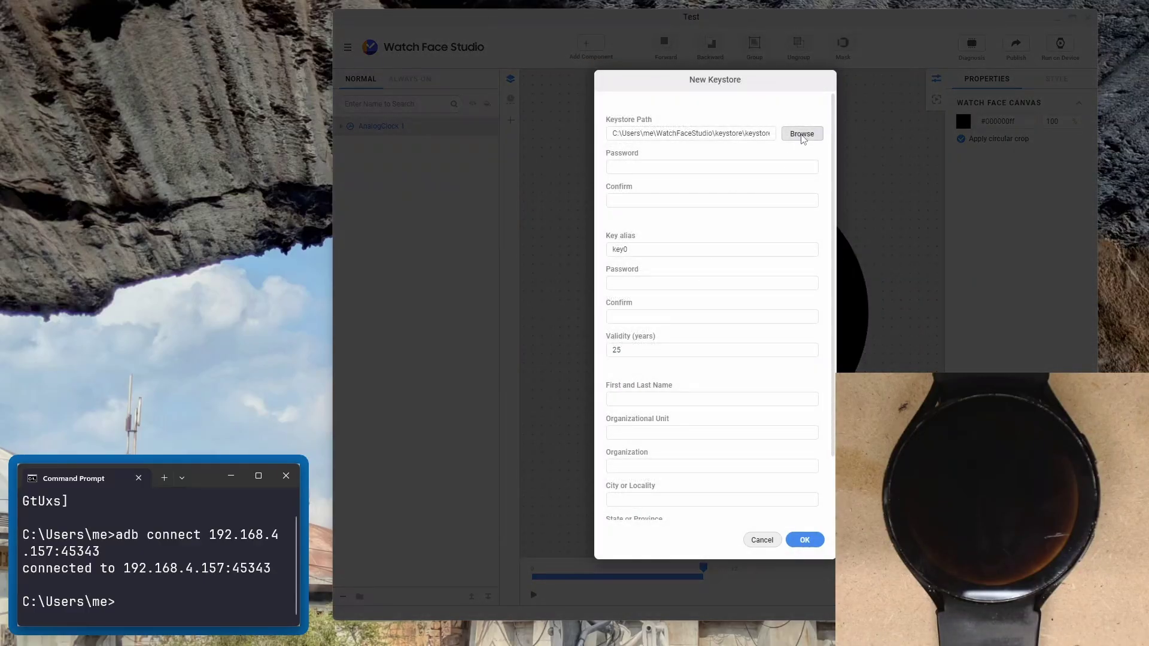
{"action": "left_click", "coordinate": [802, 134]}
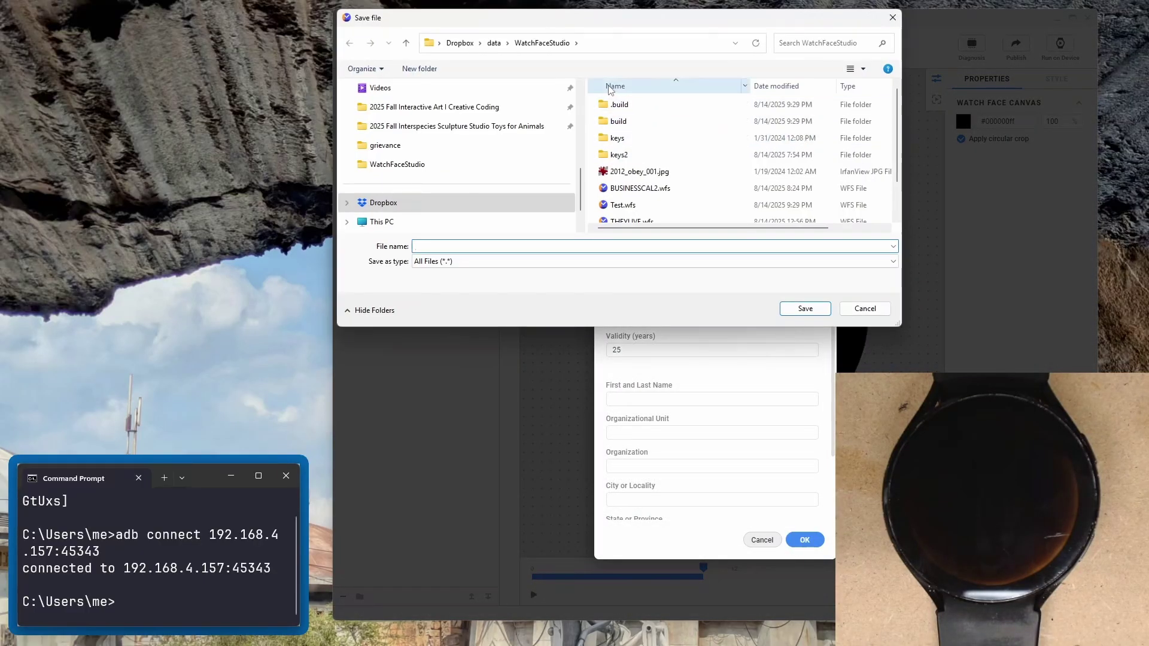
{"action": "scroll", "coordinate": [512, 162], "scroll_direction": "up", "scroll_amount": 5}
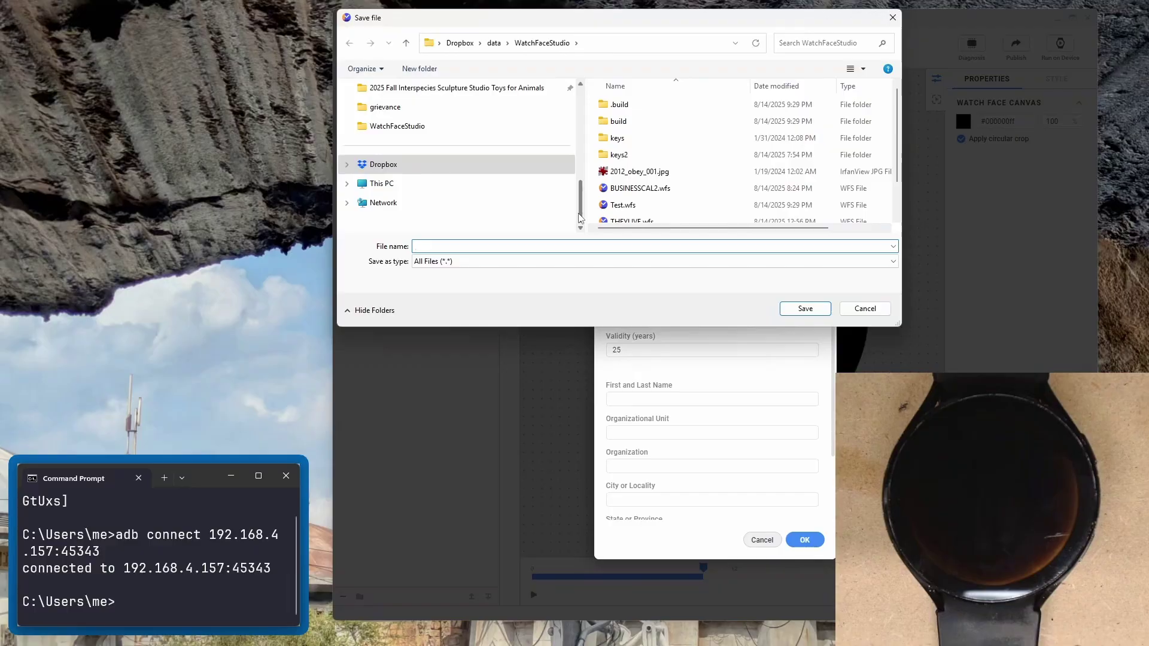
{"action": "left_click", "coordinate": [409, 166]}
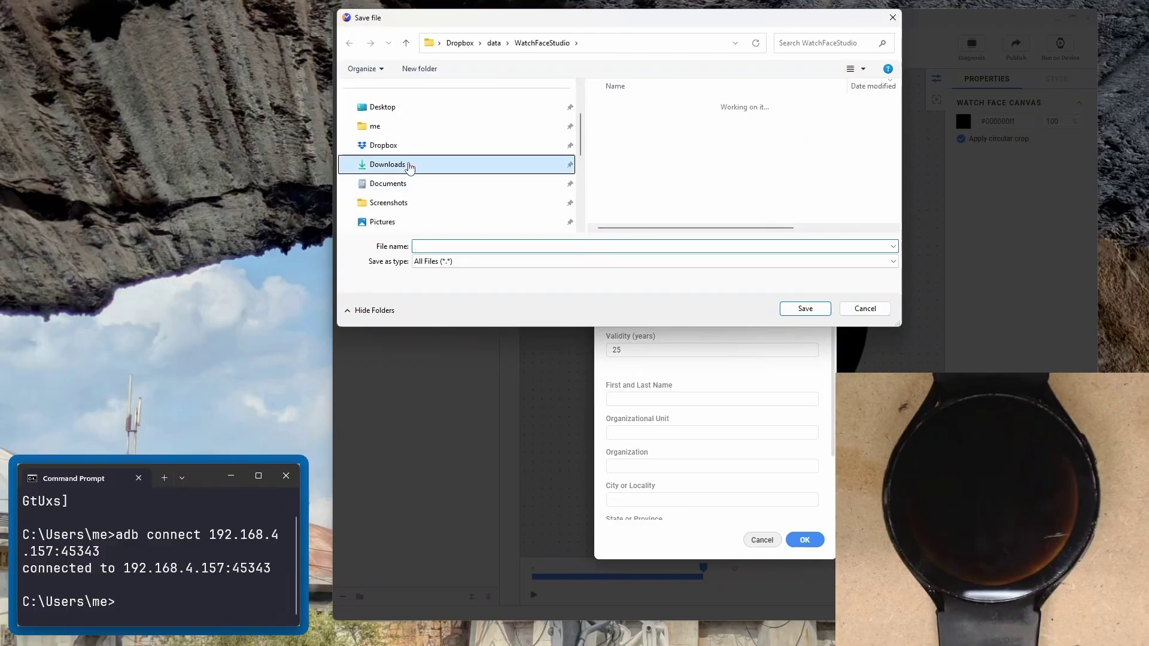
{"action": "left_click", "coordinate": [687, 158]}
{"action": "double_click", "coordinate": [664, 157]}
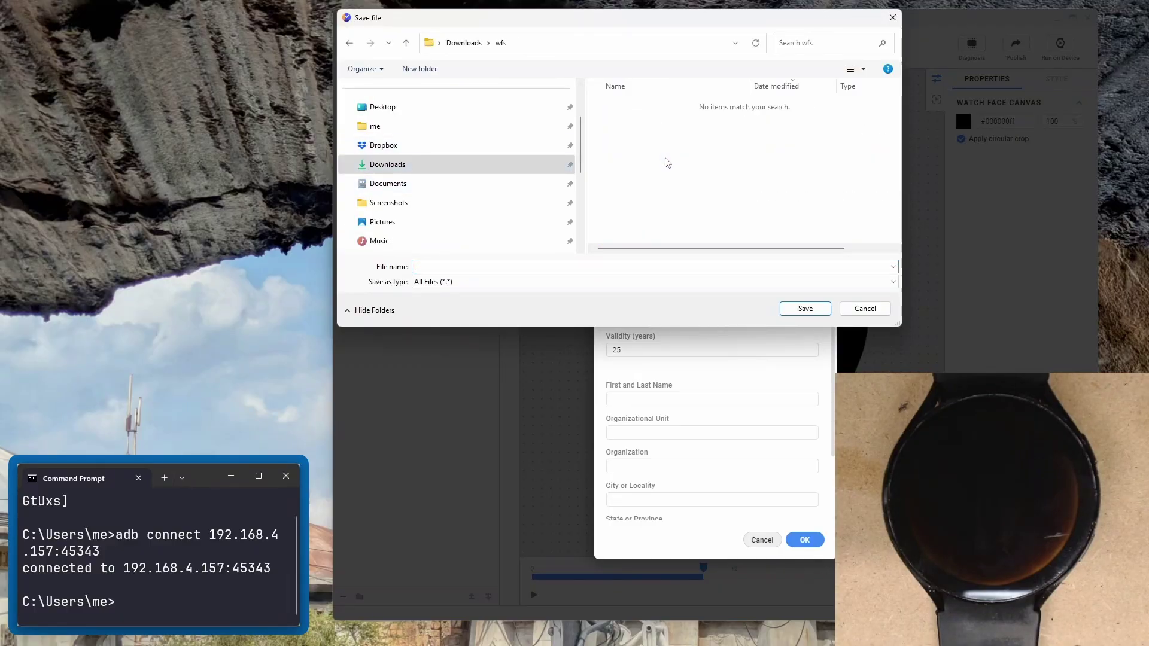
{"action": "left_click", "coordinate": [497, 265]}
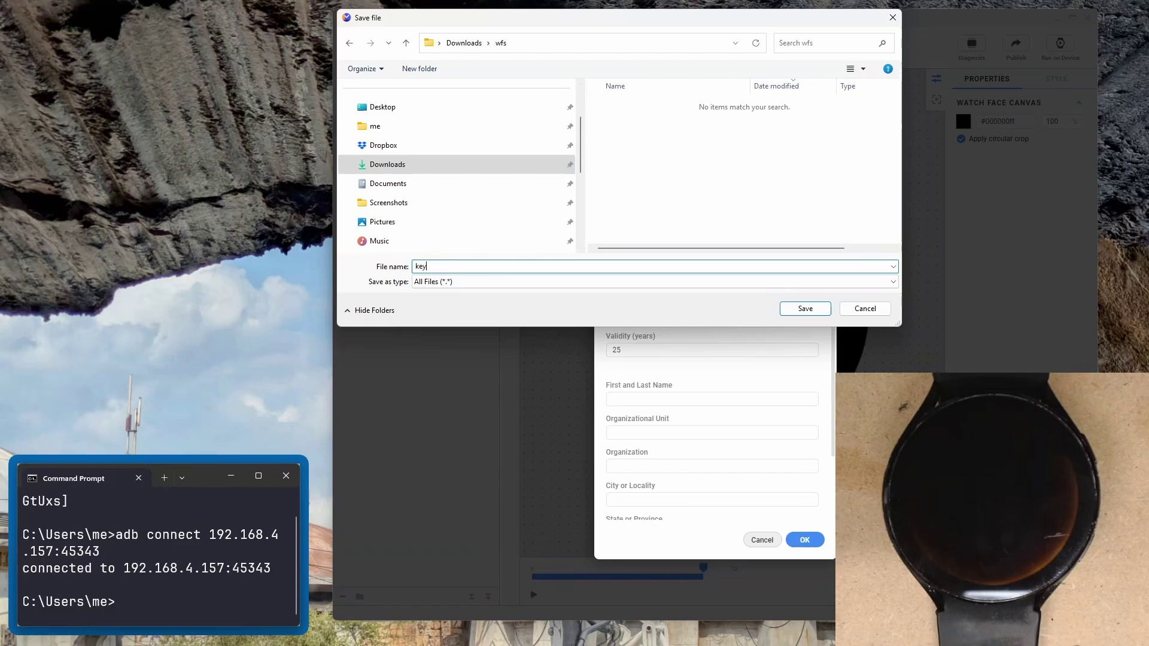
{"action": "type", "text": "keystore"}
{"action": "key", "text": "Return"}
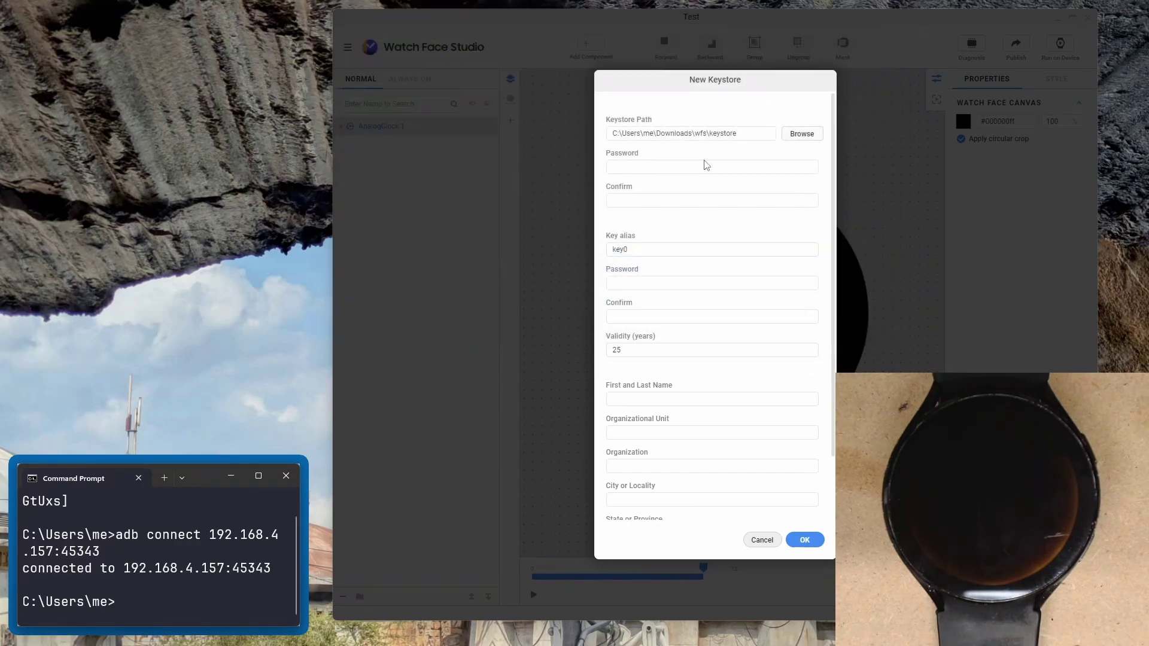
Enter and confirm the keystore password and the key password.
{"action": "left_click", "coordinate": [652, 168]}
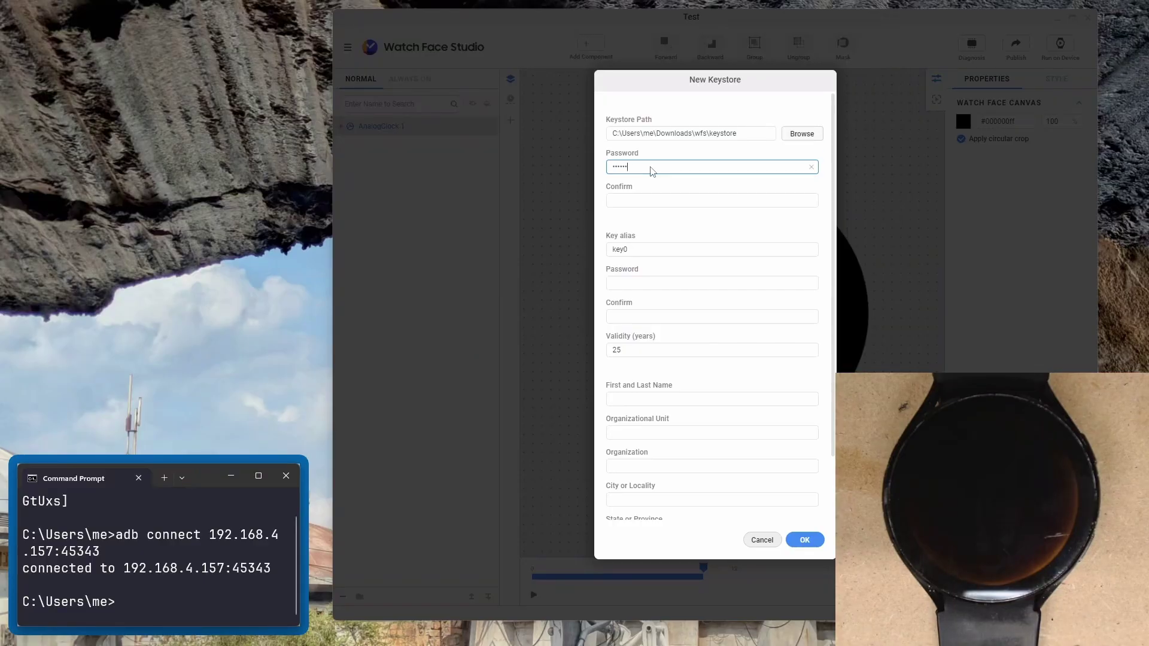
{"action": "left_click", "coordinate": [655, 201]}
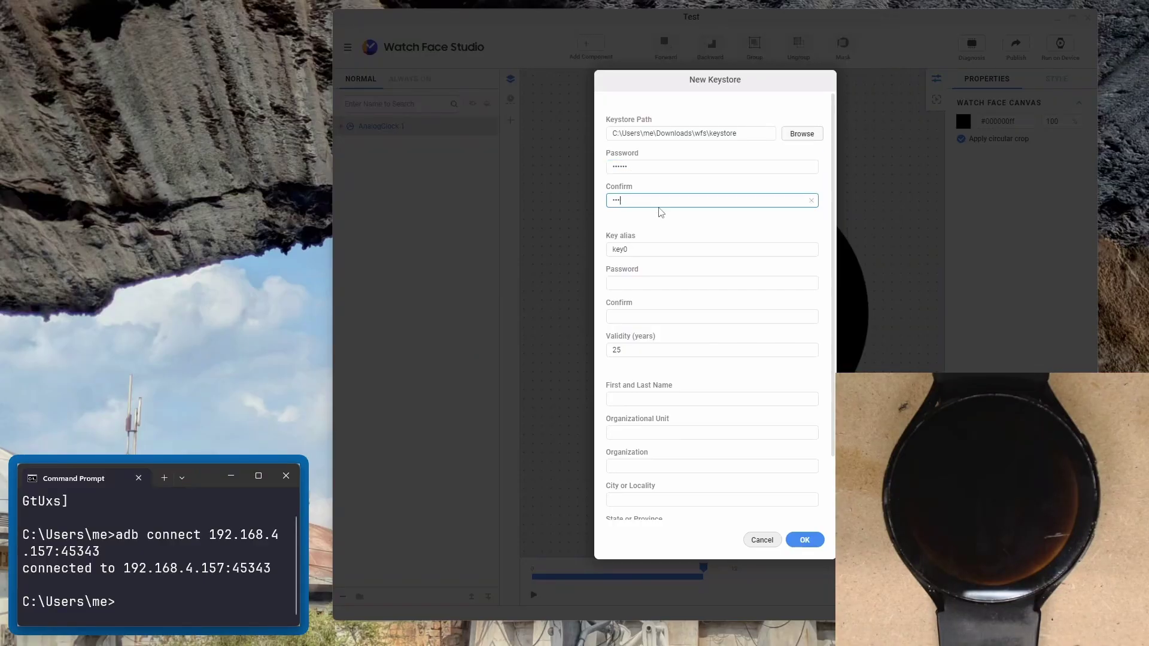
{"action": "left_click", "coordinate": [670, 285]}
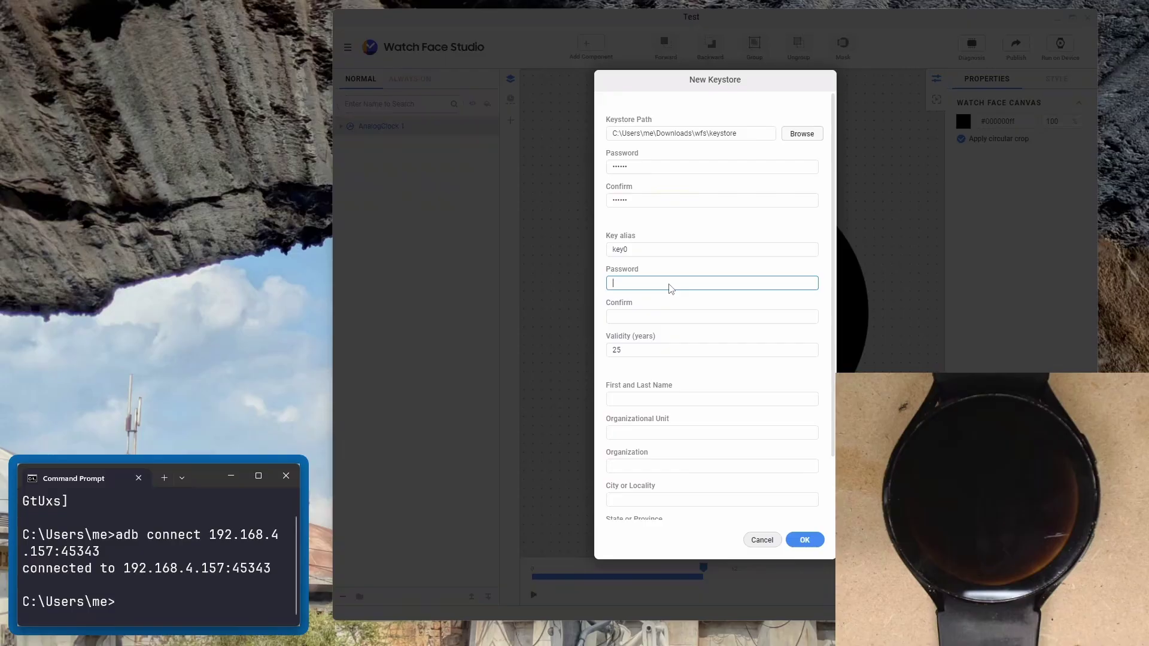
{"action": "left_click", "coordinate": [662, 315]}
{"action": "type", "text": "1"}
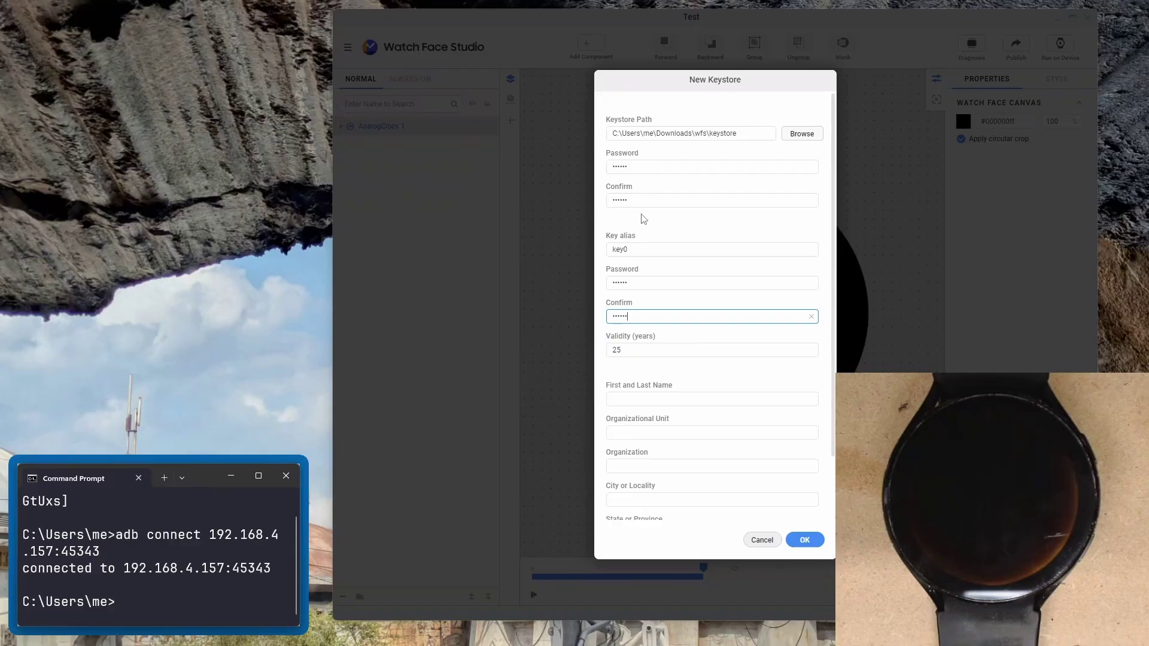
Fill the certificate details (organization Office, city Tallahassee, state FL) and create the keystore.
{"action": "left_click", "coordinate": [669, 402]}
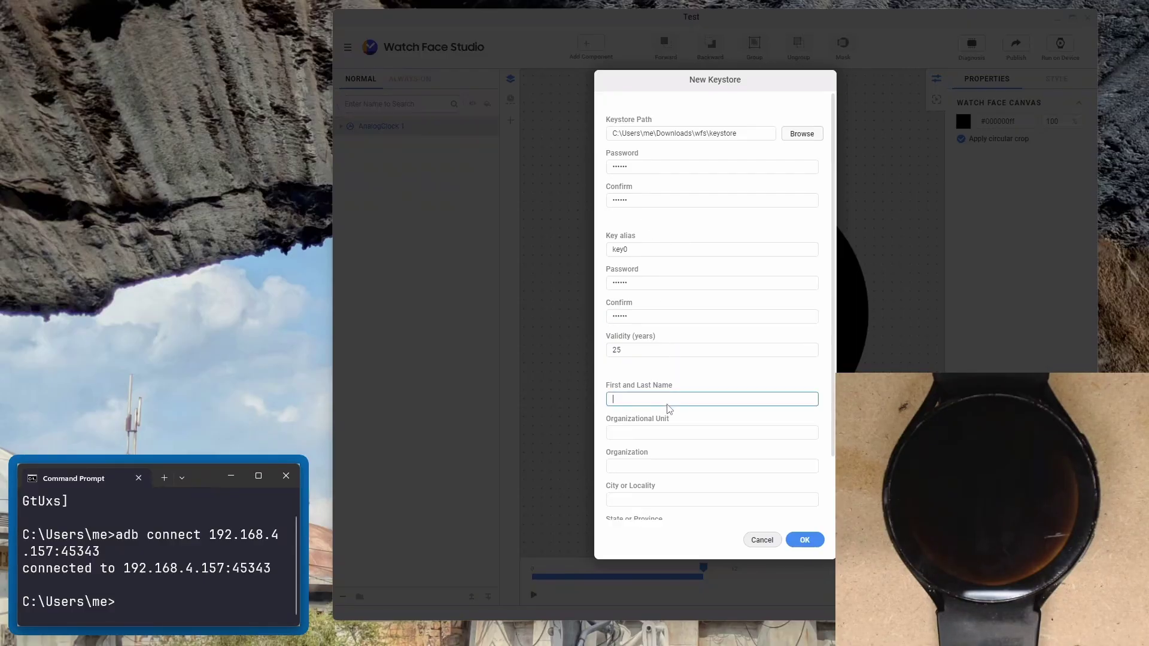
{"action": "key", "text": "Tab"}
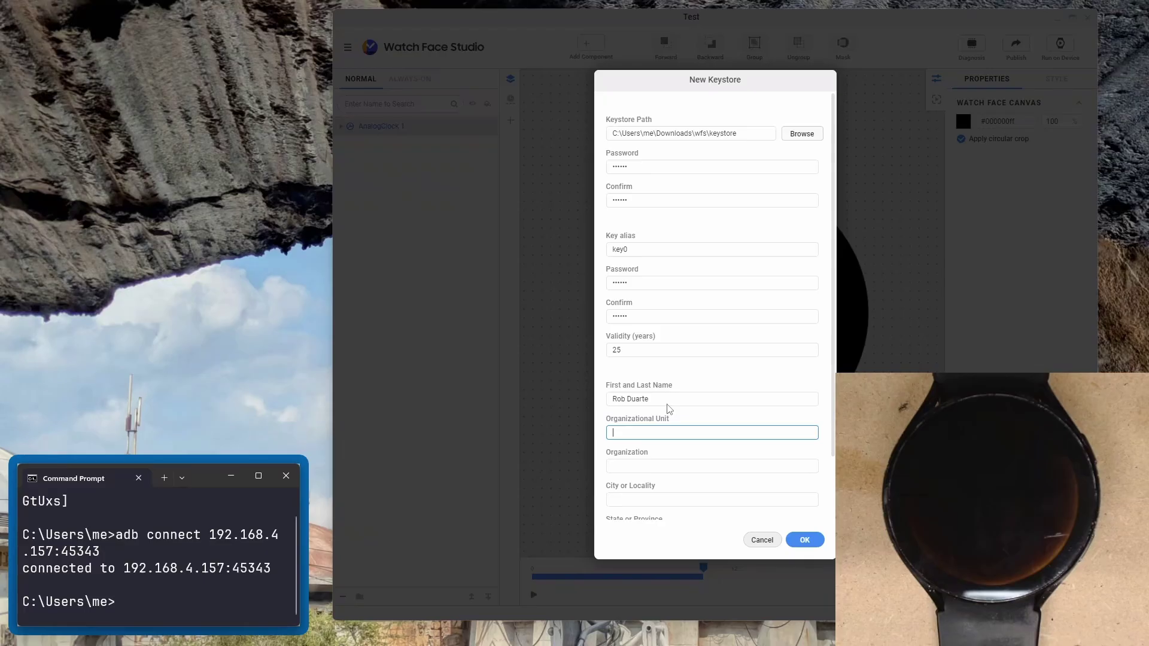
{"action": "key", "text": "Tab"}
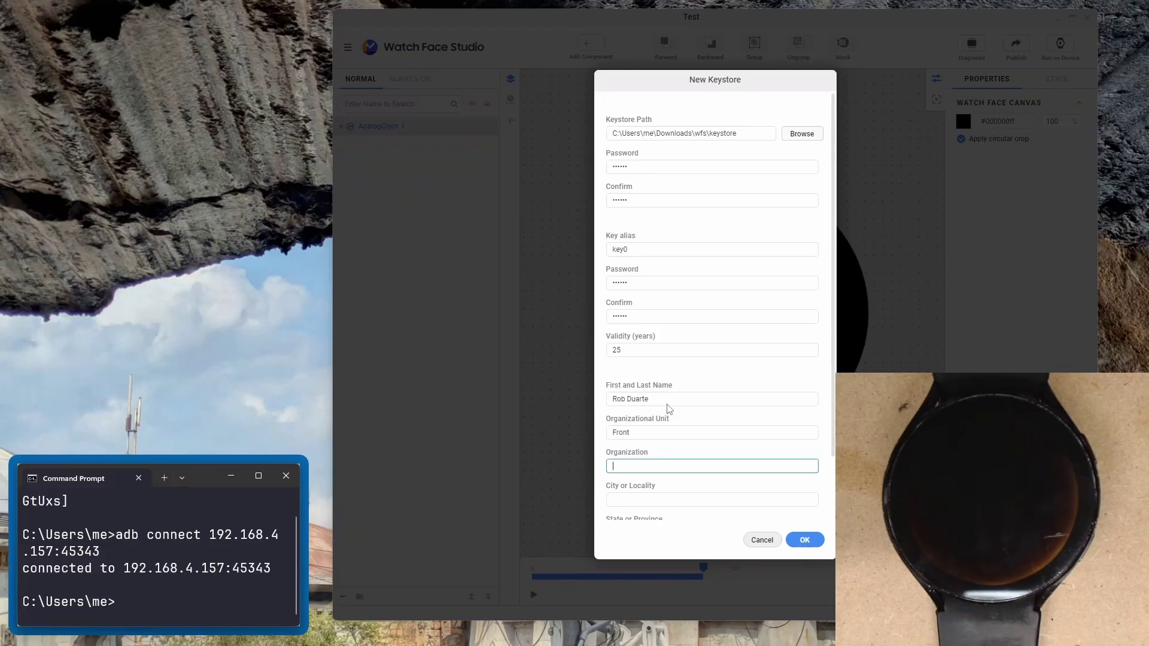
{"action": "type", "text": "Office"}
{"action": "key", "text": "Tab"}
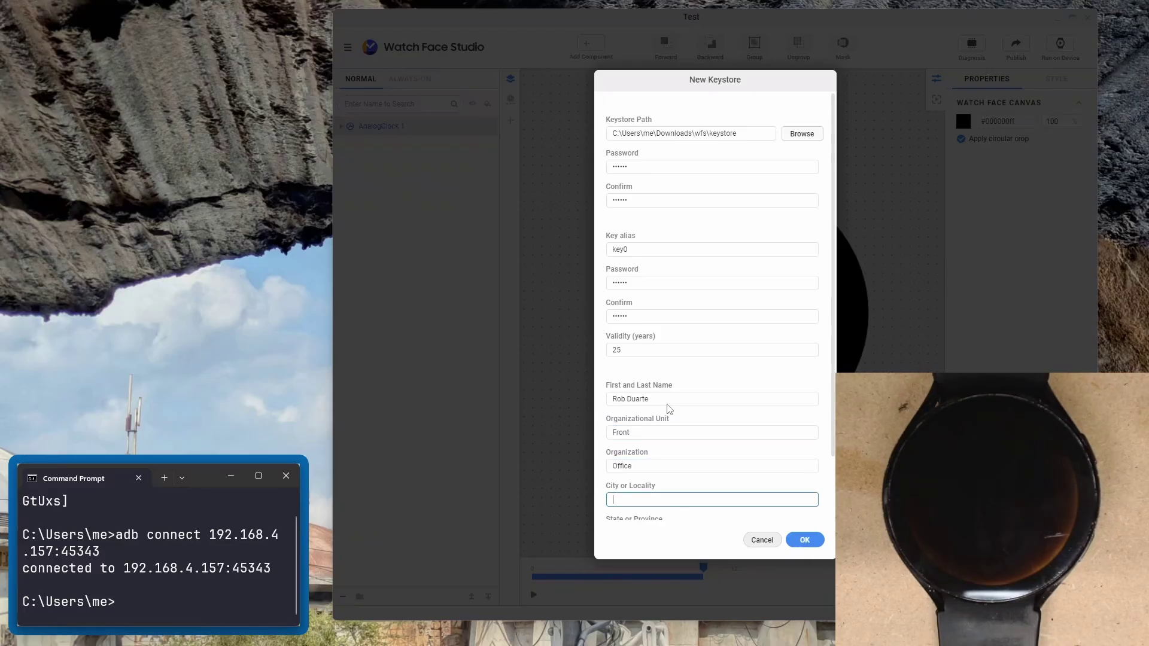
{"action": "type", "text": "Tallahassee"}
{"action": "key", "text": "Tab"}
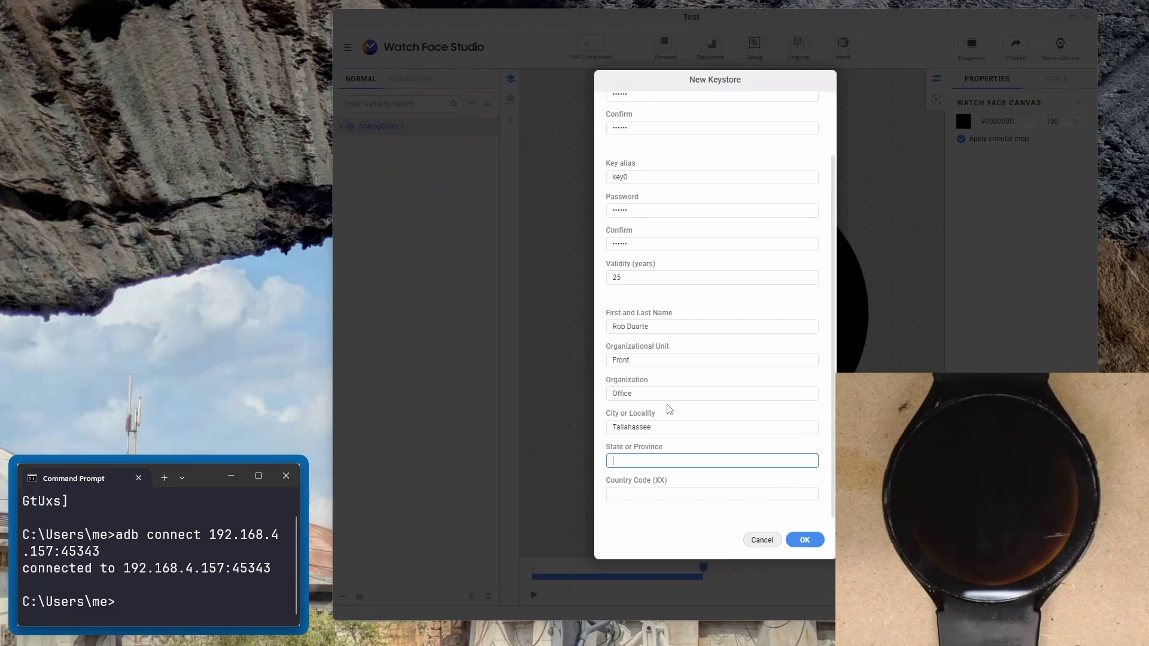
{"action": "type", "text": "FL"}
{"action": "key", "text": "Tab"}
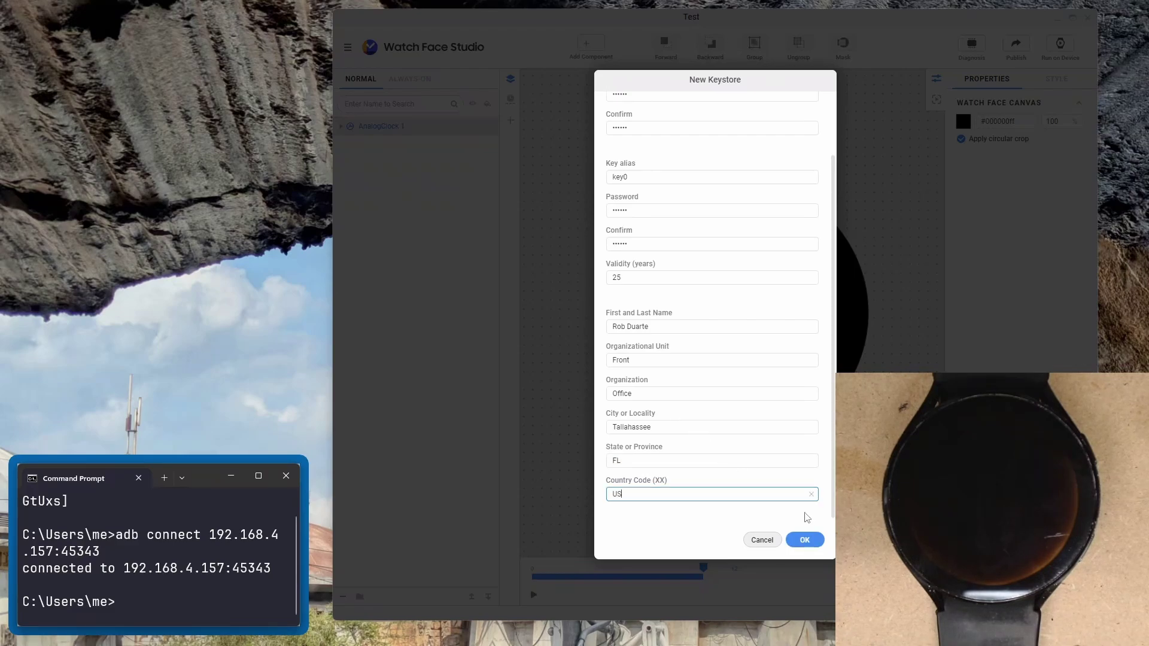
{"action": "left_click", "coordinate": [809, 540]}
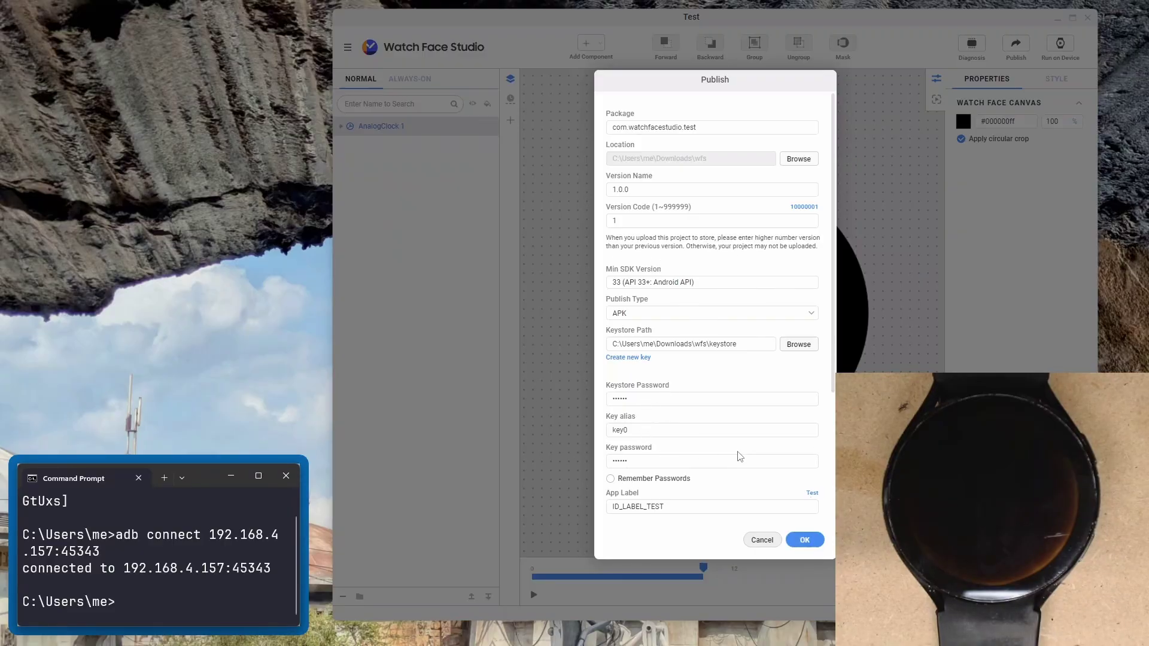
Review the Publish settings and build the Test project as a signed APK.
{"action": "scroll", "coordinate": [740, 456], "scroll_direction": "down", "scroll_amount": 5}
{"action": "scroll", "coordinate": [742, 456], "scroll_direction": "up", "scroll_amount": 5}
{"action": "left_click", "coordinate": [808, 541]}
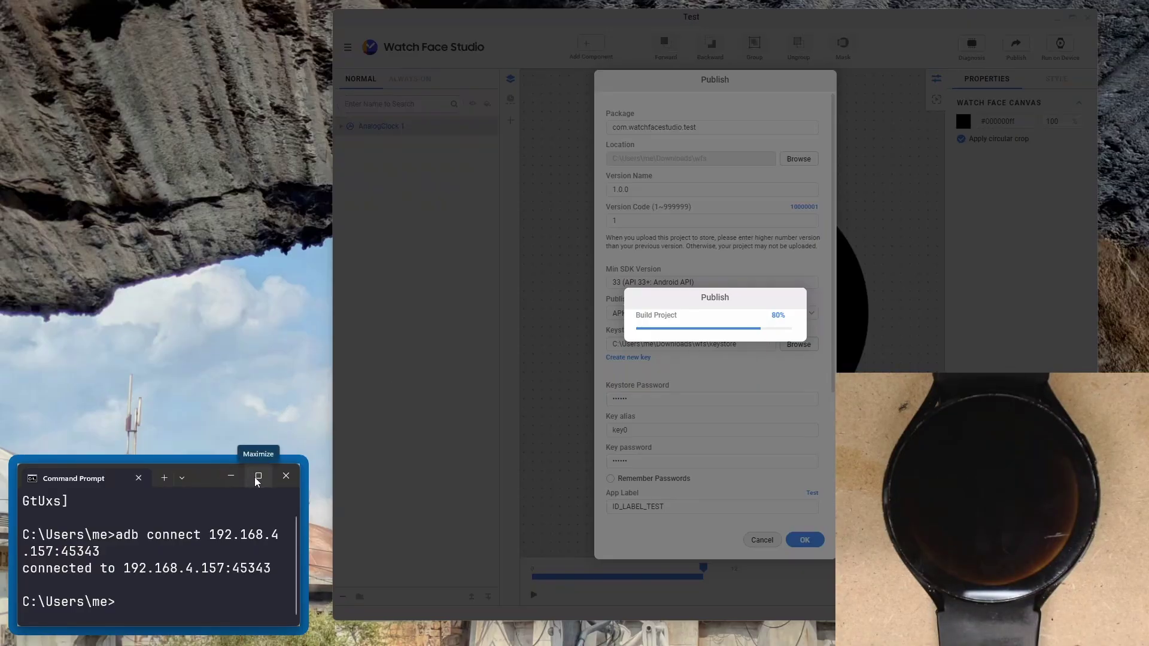
{"action": "mouse_move", "coordinate": [256, 481]}
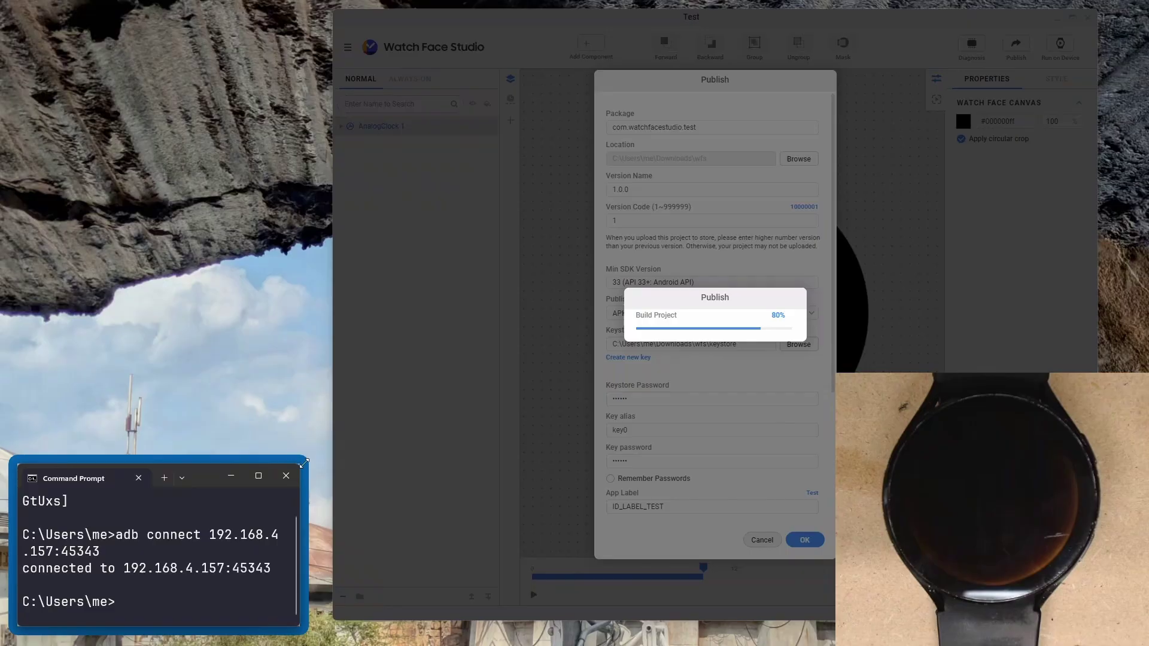
Enlarge the Command Prompt window and change into the Downloads\wfs folder.
{"action": "left_click_drag", "start_coordinate": [302, 464], "coordinate": [583, 59]}
{"action": "type", "text": "cd "}
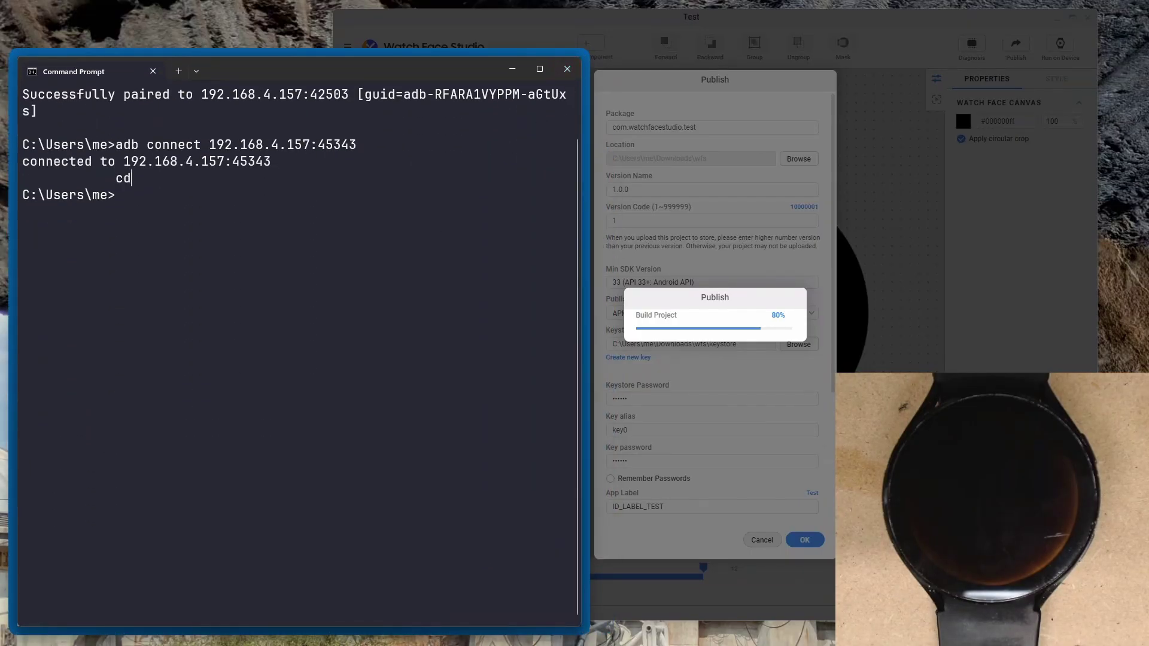
{"action": "type", "text": "Dow"}
{"action": "key", "text": "Tab"}
{"action": "key", "text": "Return"}
{"action": "type", "text": "cd wfs"}
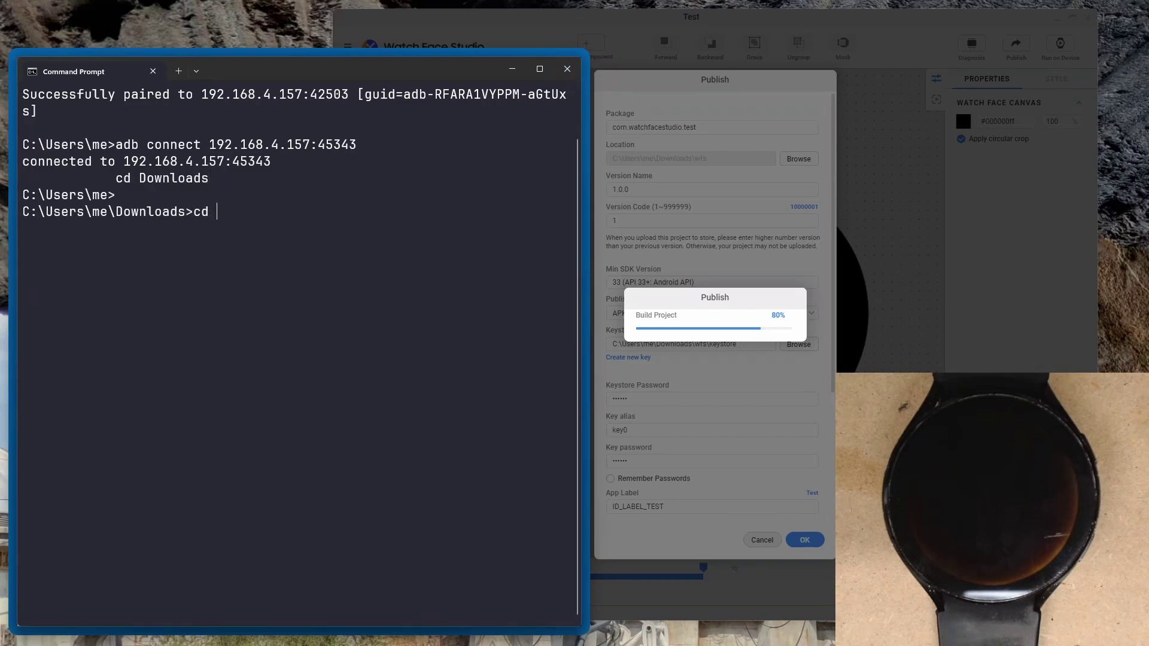
{"action": "key", "text": "Return"}
List the folder to confirm the APK, then enter adb install com.watchfacestudio.test.apk.
{"action": "type", "text": "dir"}
{"action": "key", "text": "Return"}
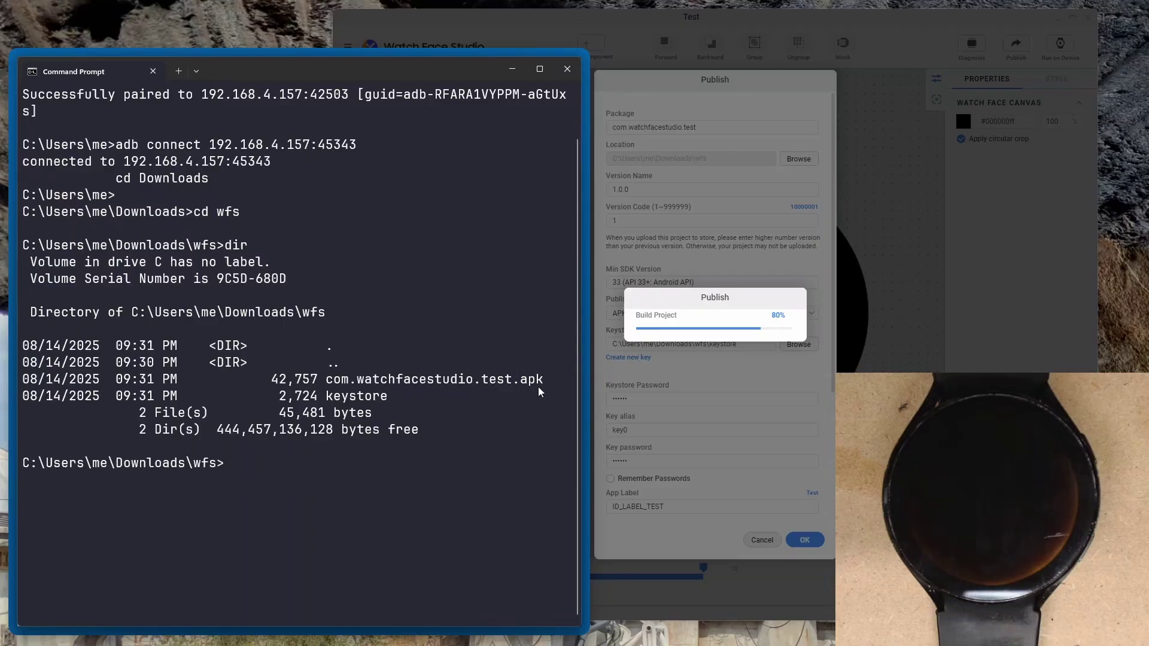
{"action": "type", "text": "adb install com"}
{"action": "key", "text": "Tab"}
Run adb install com.watchfacestudio.test.apk to put the Test face on the watch.
{"action": "key", "text": "Return"}
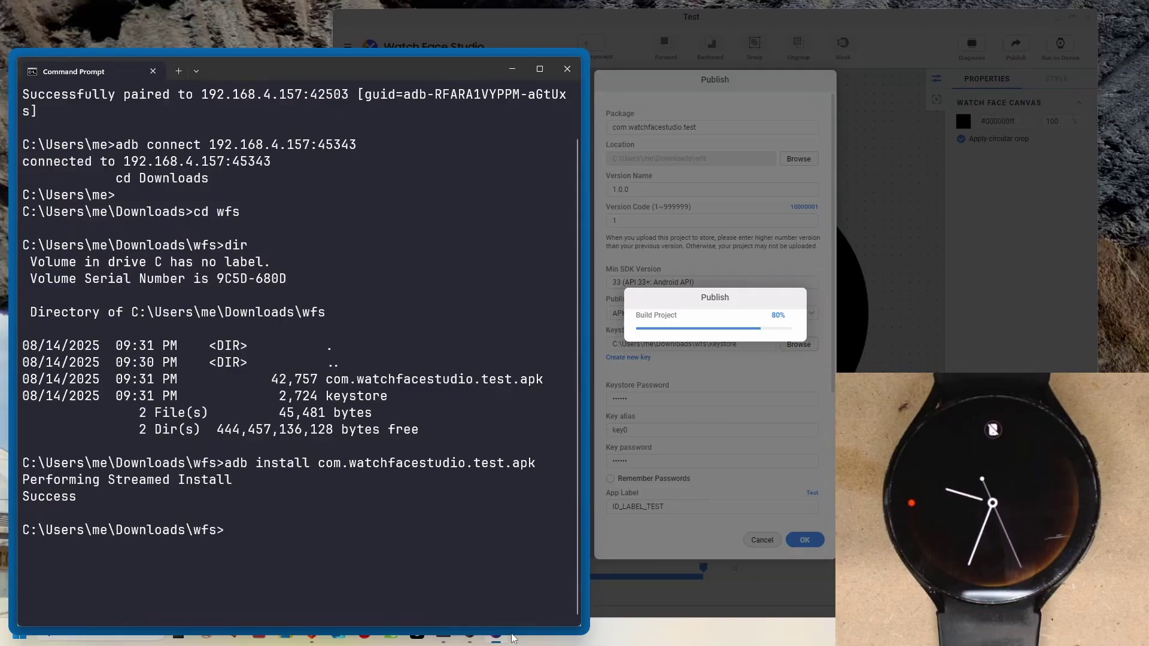
Minimize Command Prompt and close Watch Face Studio from the taskbar, saving the project.
{"action": "left_click", "coordinate": [513, 70]}
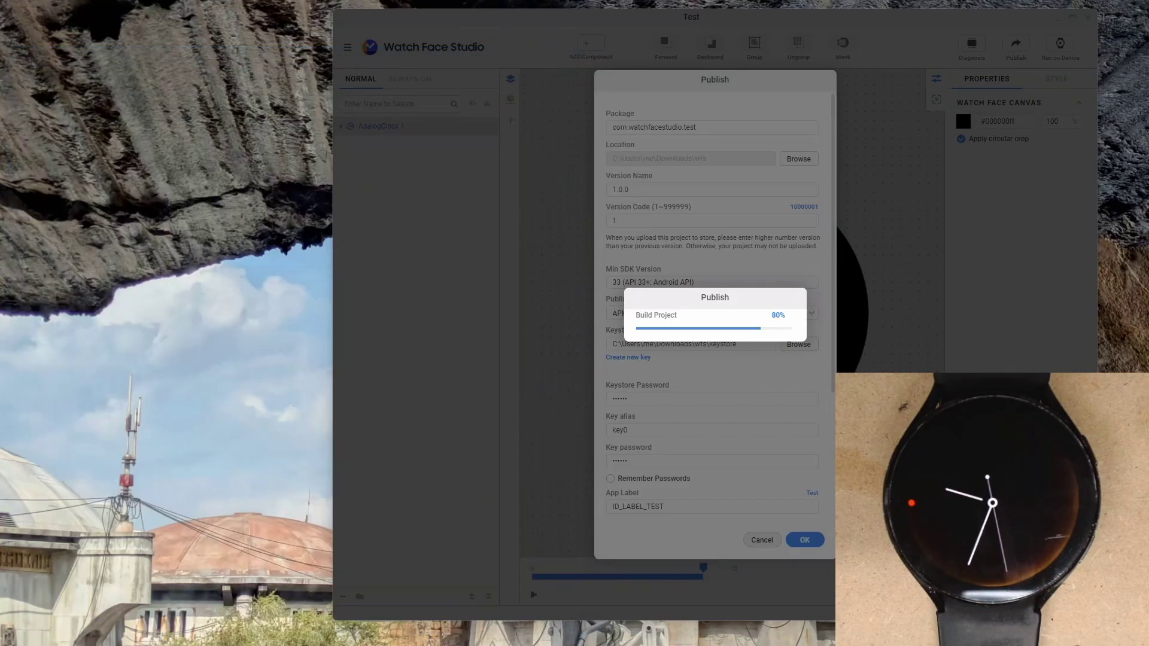
{"action": "right_click", "coordinate": [495, 633]}
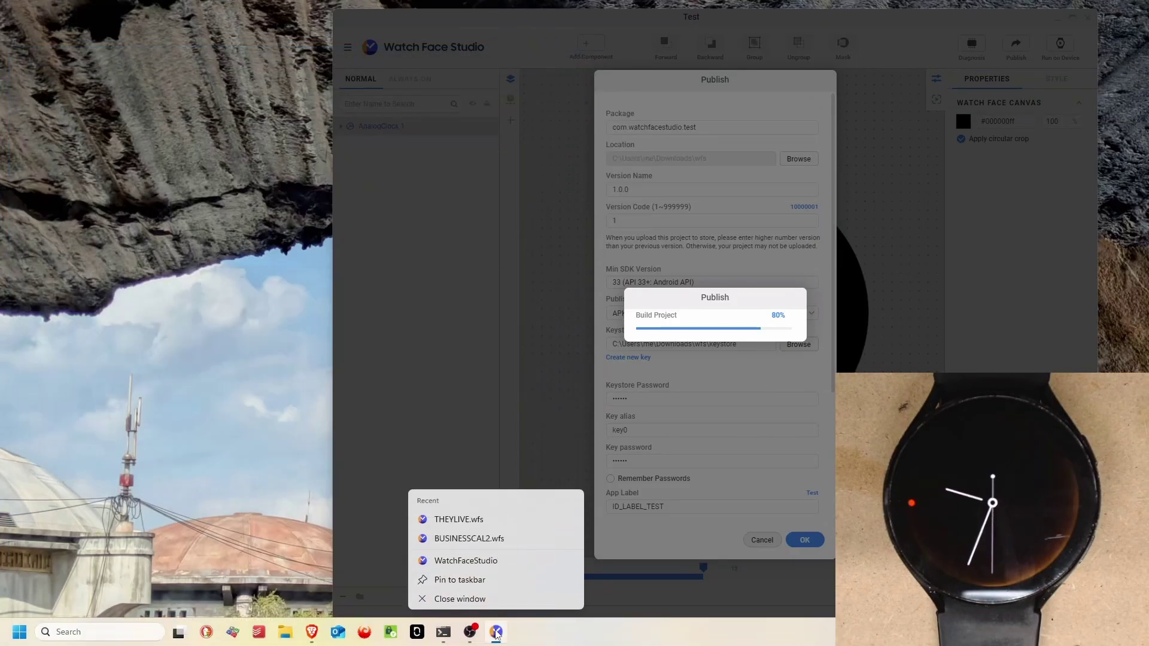
{"action": "left_click", "coordinate": [449, 598]}
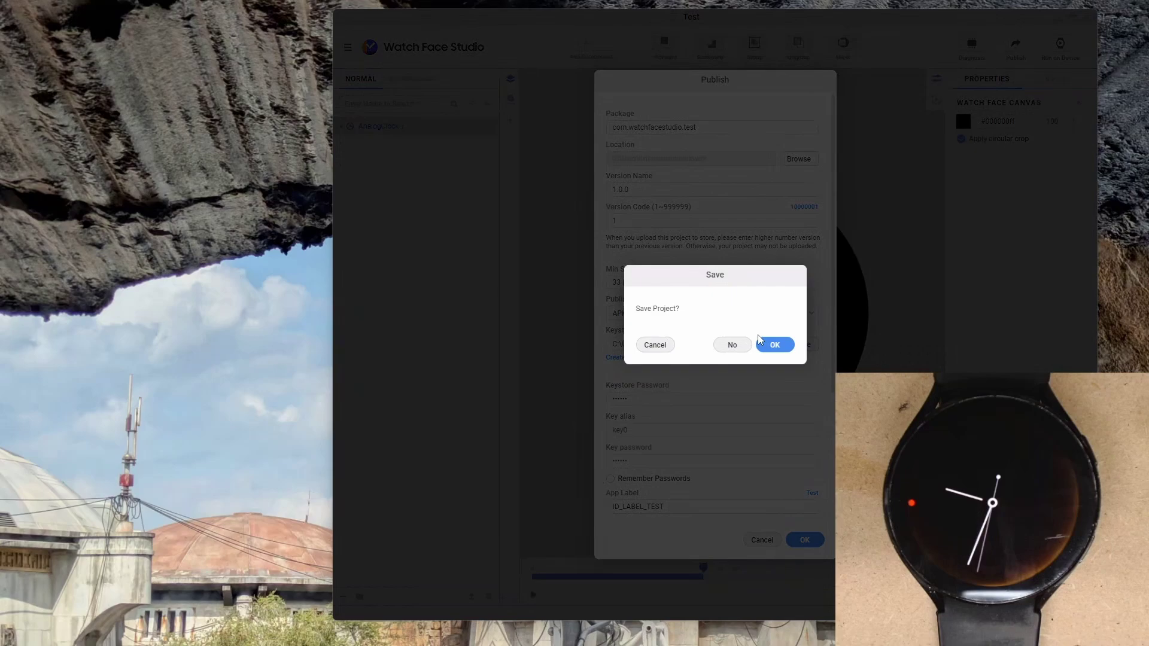
{"action": "left_click", "coordinate": [777, 345]}
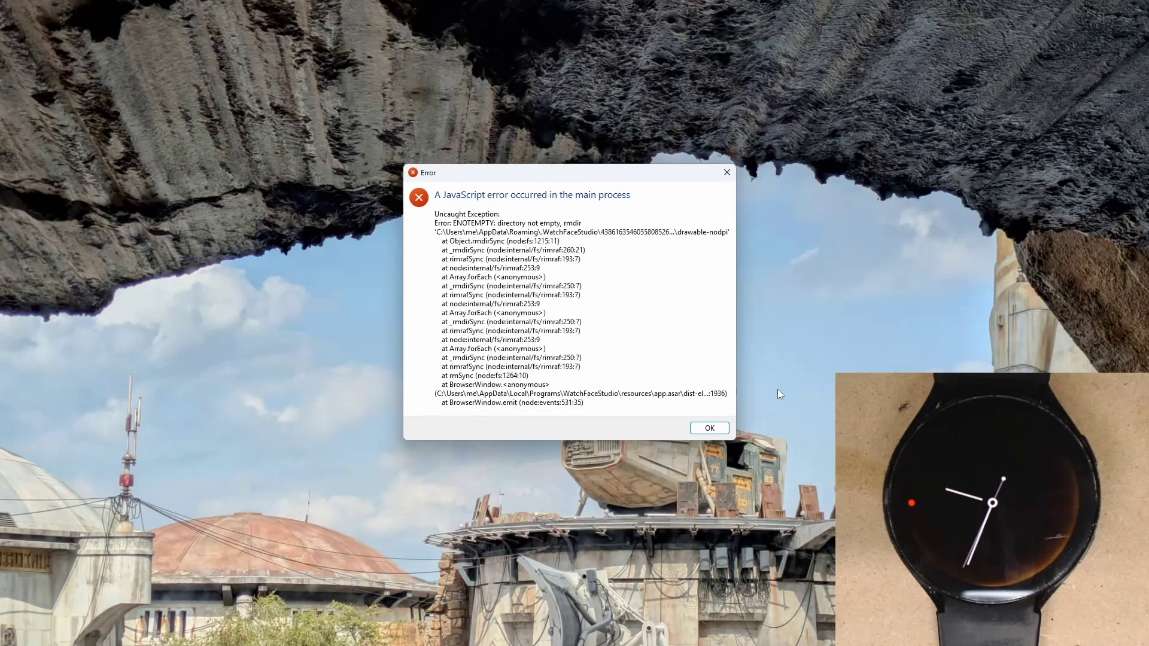